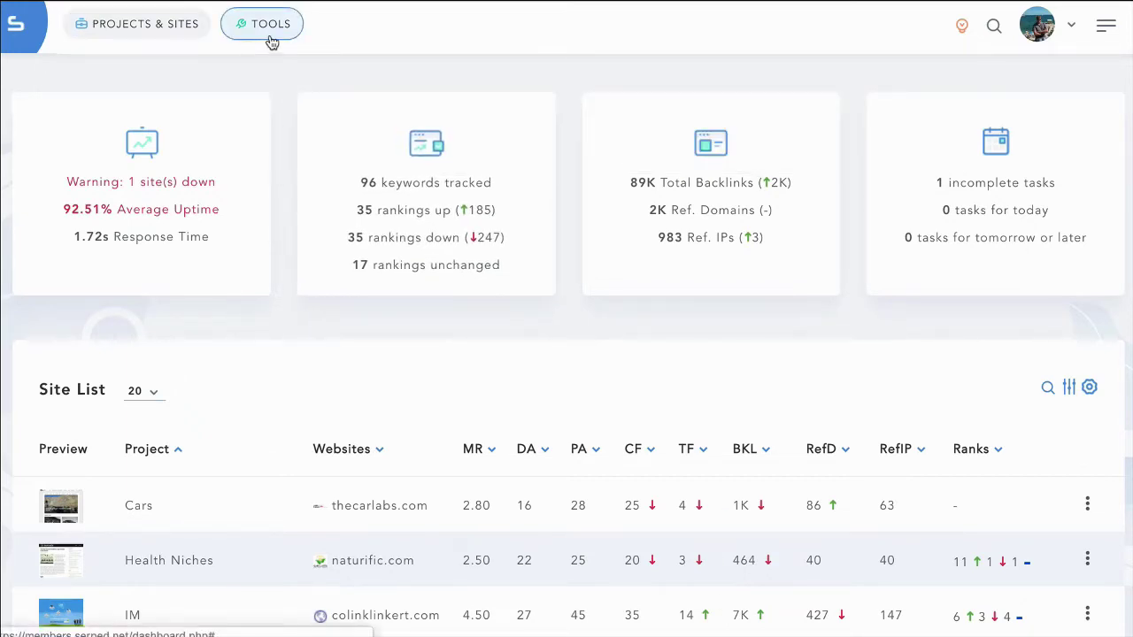
# Step: Bring up the TOOLS mega-menu showing every SEO tool grouped by category, such as Domain Finding
pyautogui.click(272, 43)
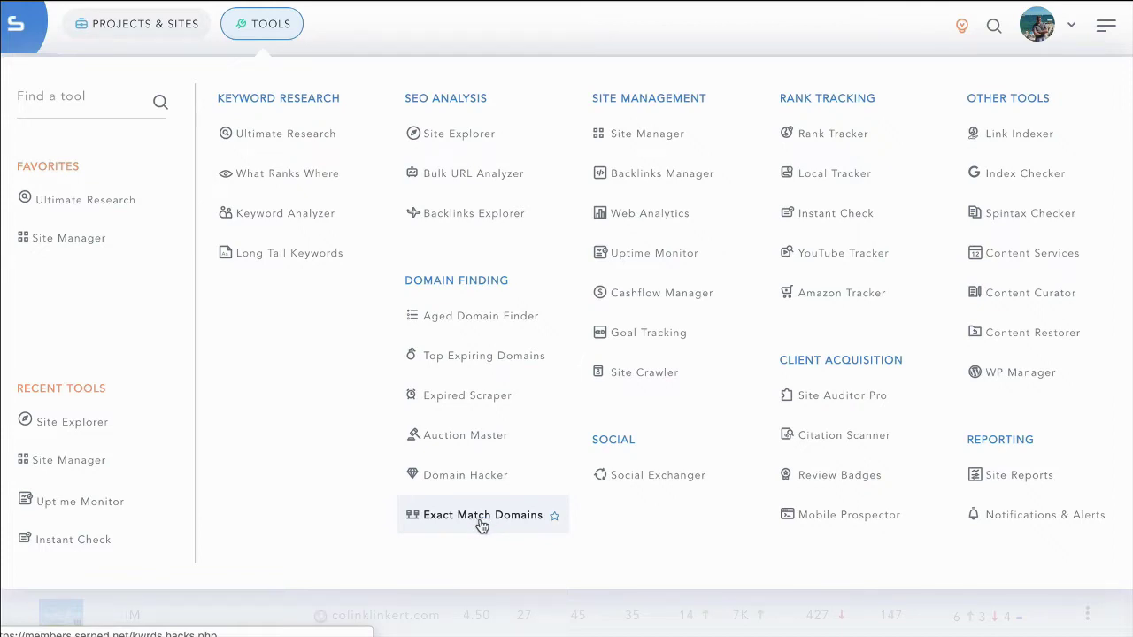
# Step: Go from Site Manager to serped.com's Manage Site page and scroll to its Moz and Majestic cards
pyautogui.click(655, 138)
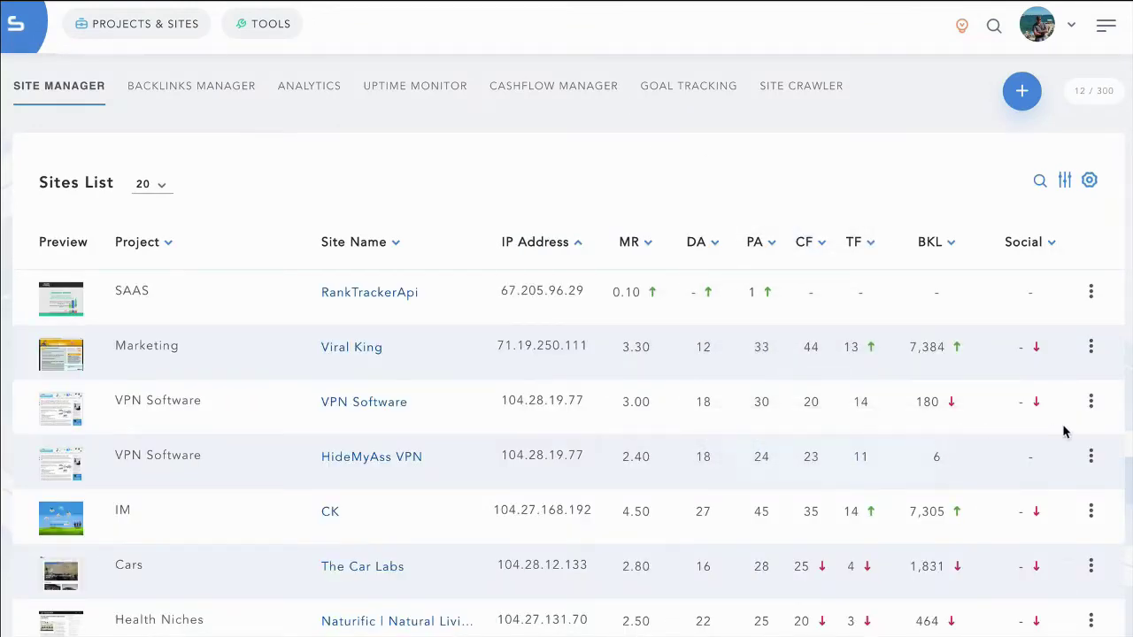
pyautogui.scroll(-4, 1071, 424)
pyautogui.click(1090, 398)
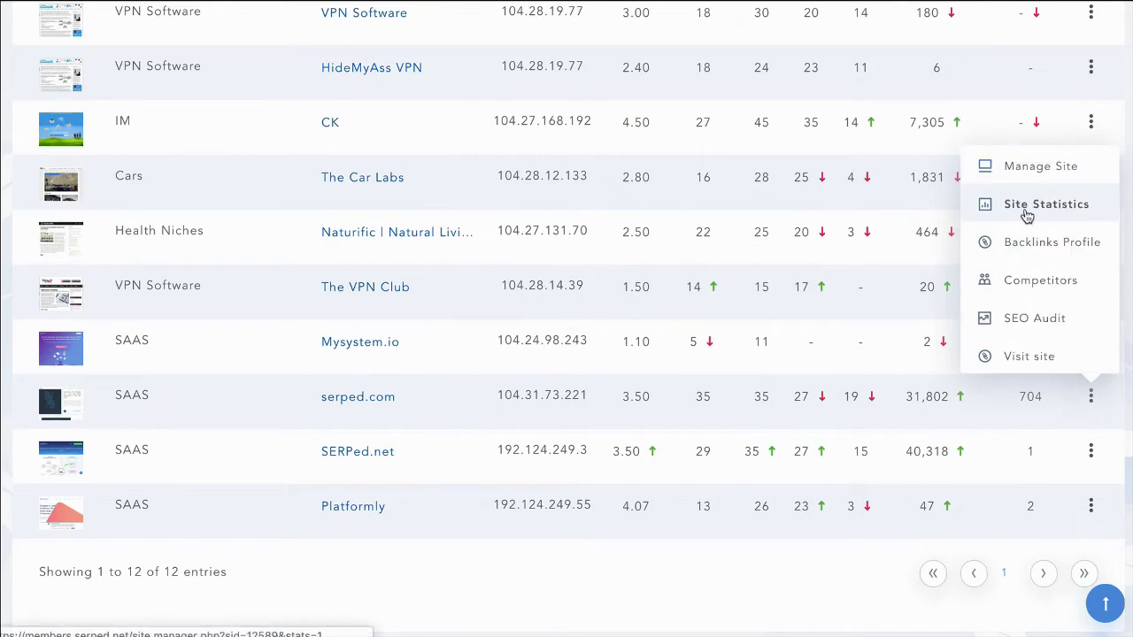
pyautogui.click(1022, 180)
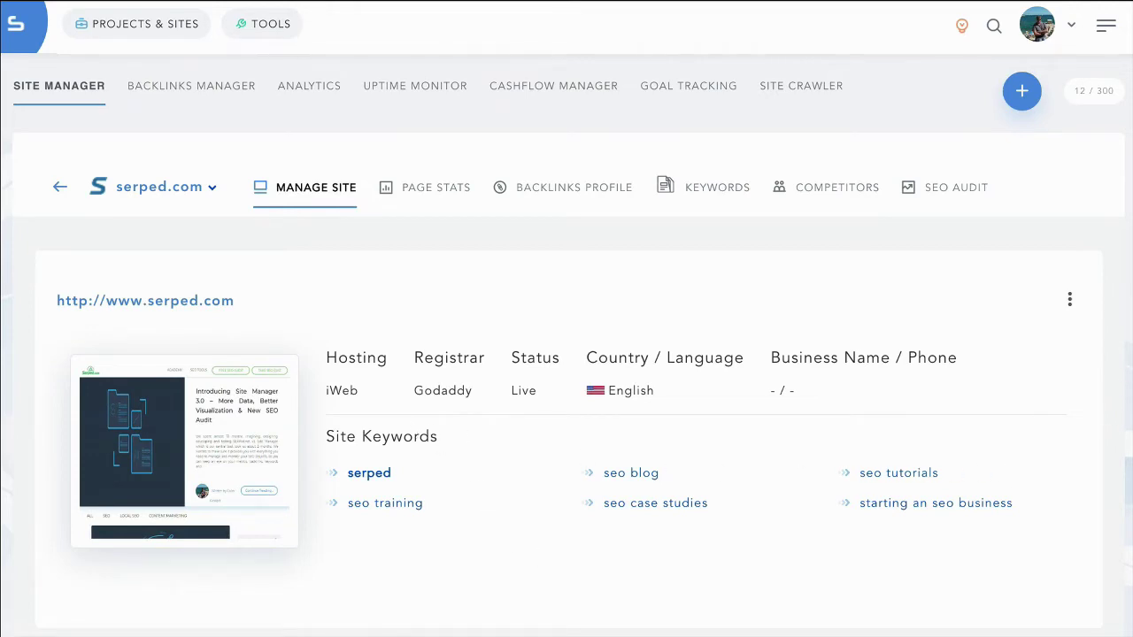
pyautogui.scroll(-5, 382, 197)
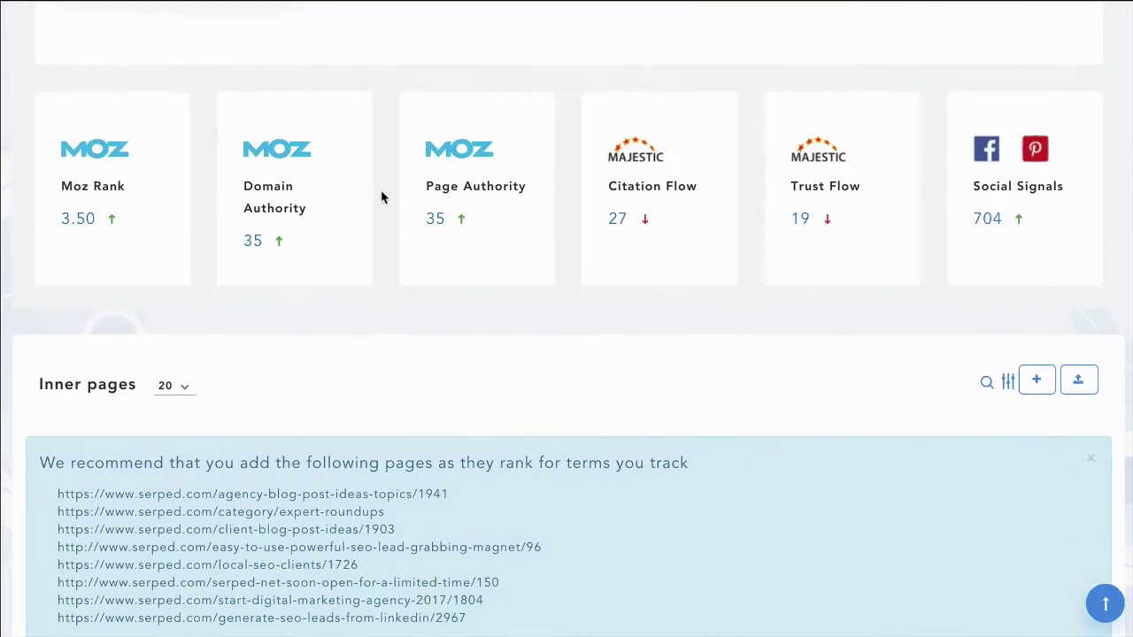
pyautogui.click(807, 225)
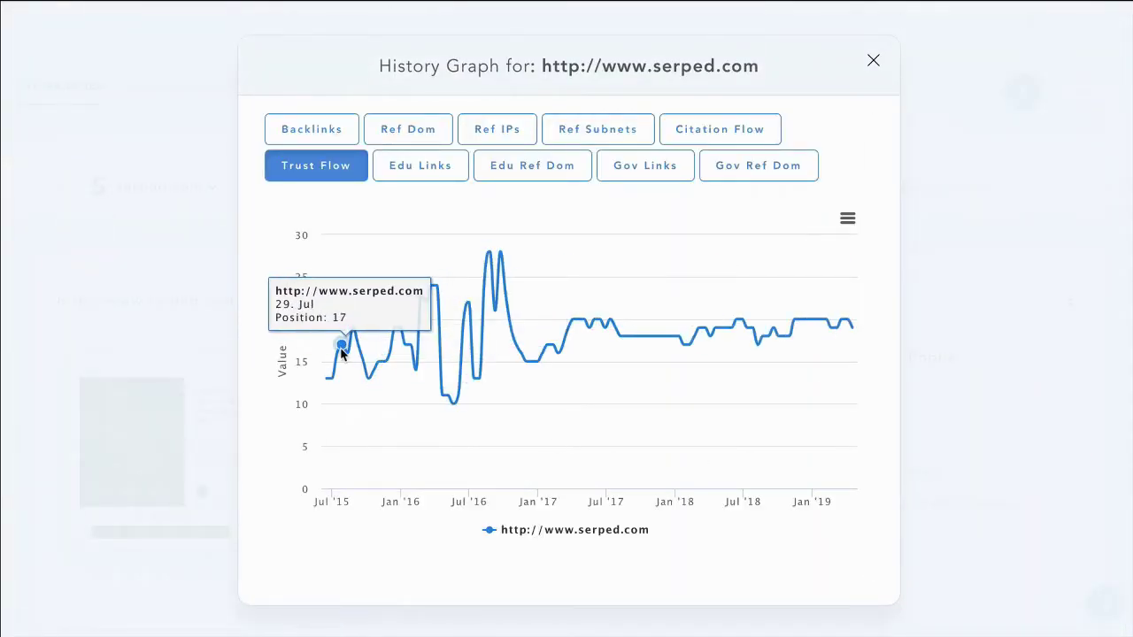
pyautogui.click(338, 144)
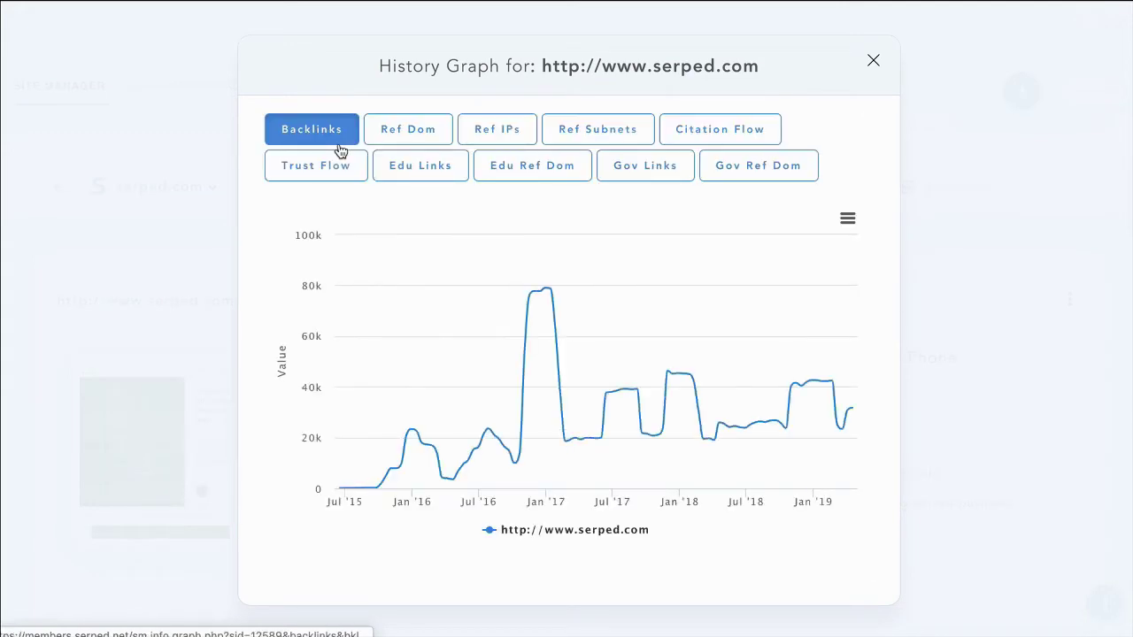
pyautogui.click(848, 219)
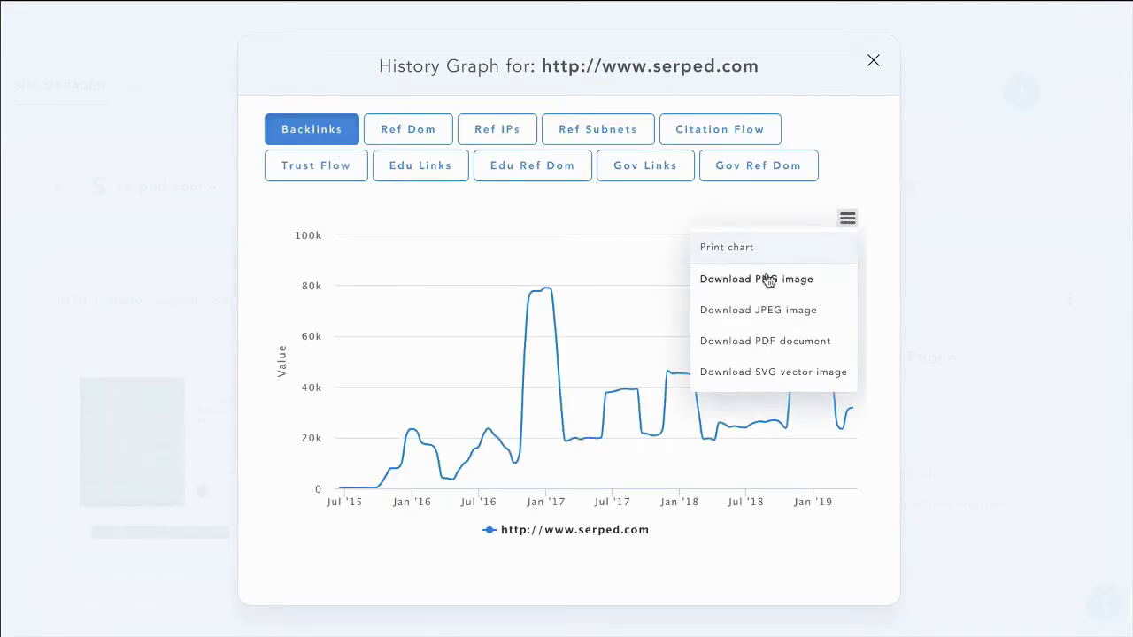
pyautogui.click(873, 60)
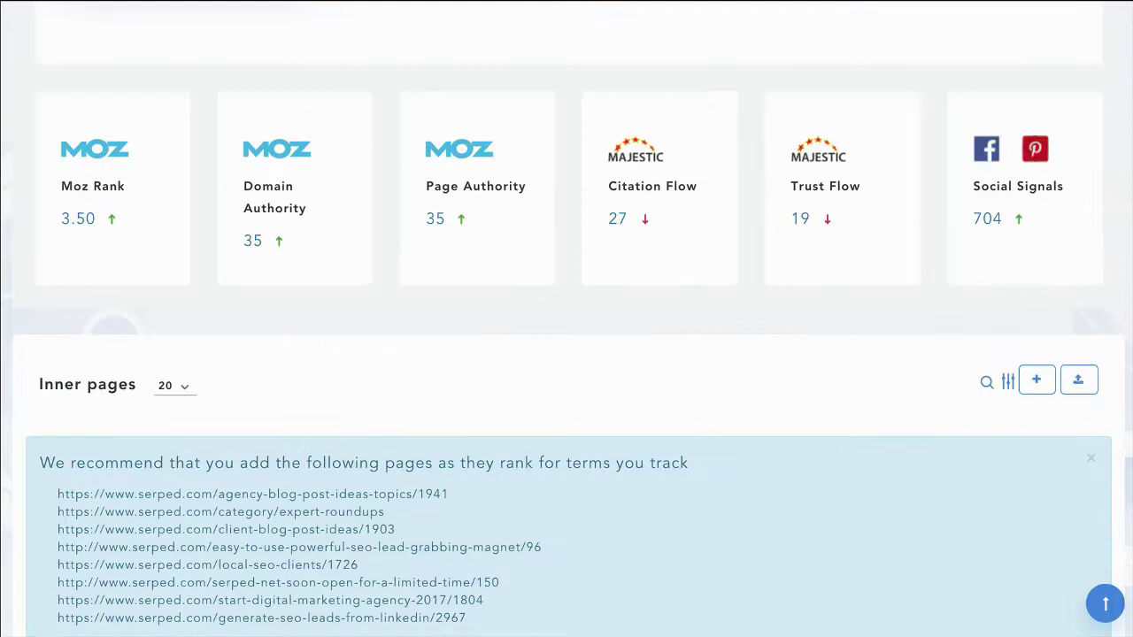
# Step: Sort serped.com's Inner pages table by Trust Flow, highest first
pyautogui.scroll(-1, 1105, 424)
pyautogui.scroll(-1, 1105, 423)
pyautogui.scroll(-1, 1105, 423)
pyautogui.scroll(-3, 1105, 423)
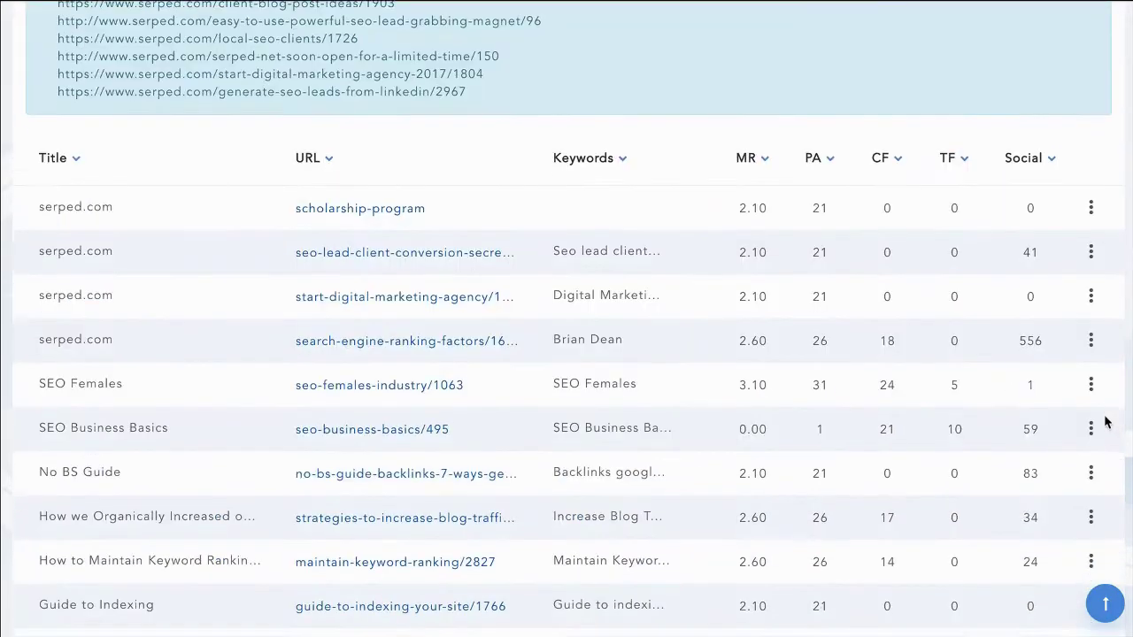
pyautogui.scroll(-1, 1104, 423)
pyautogui.scroll(-1, 1097, 434)
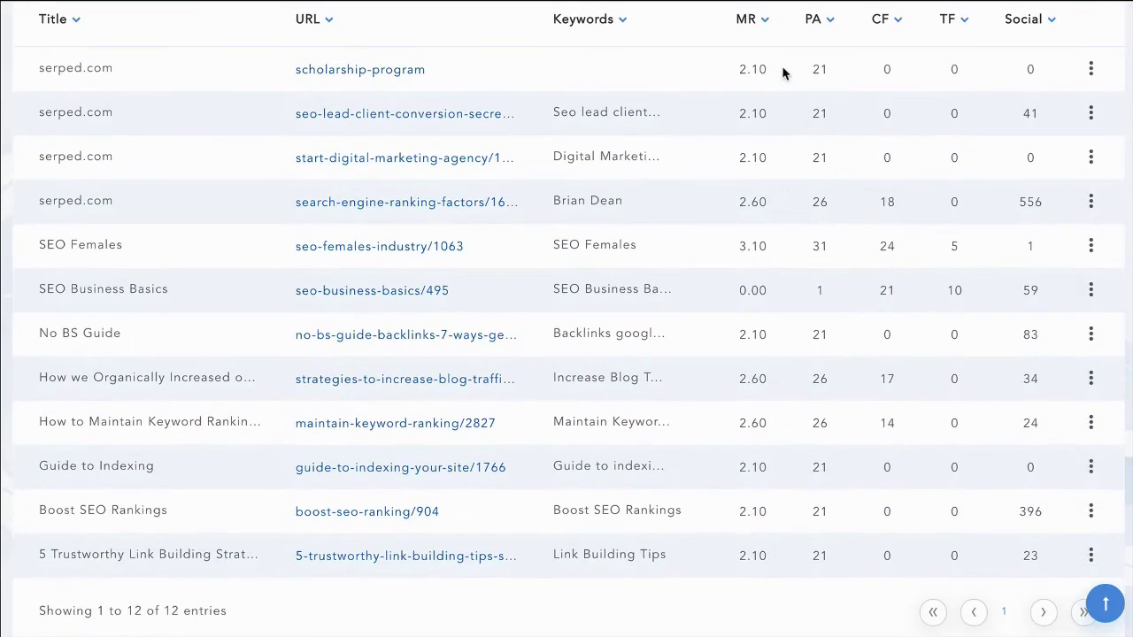
pyautogui.click(947, 21)
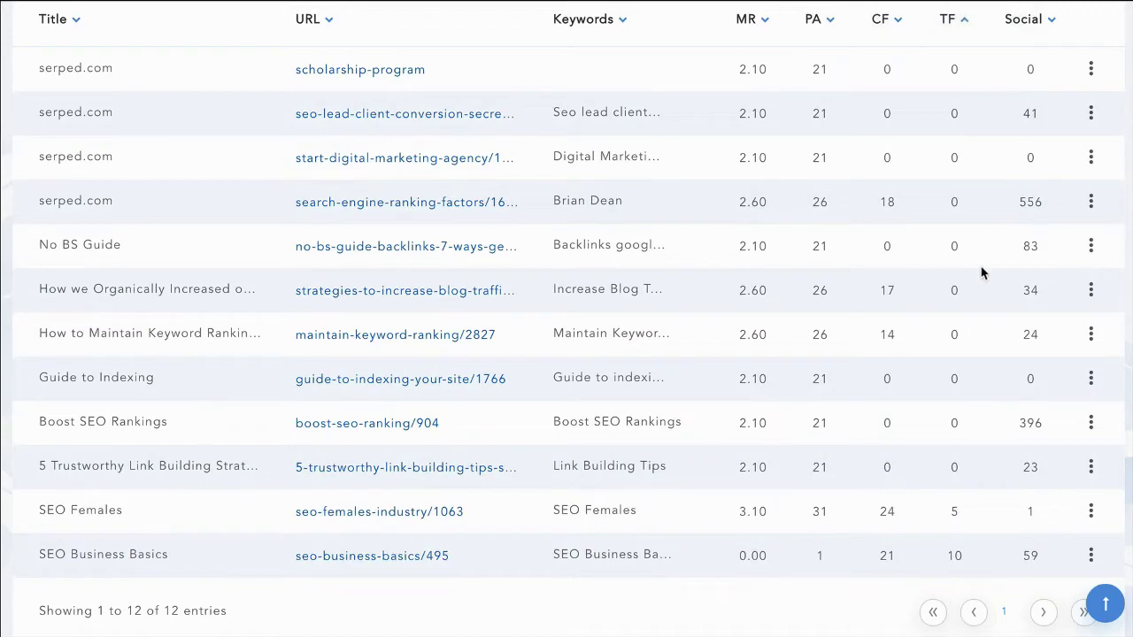
pyautogui.click(948, 21)
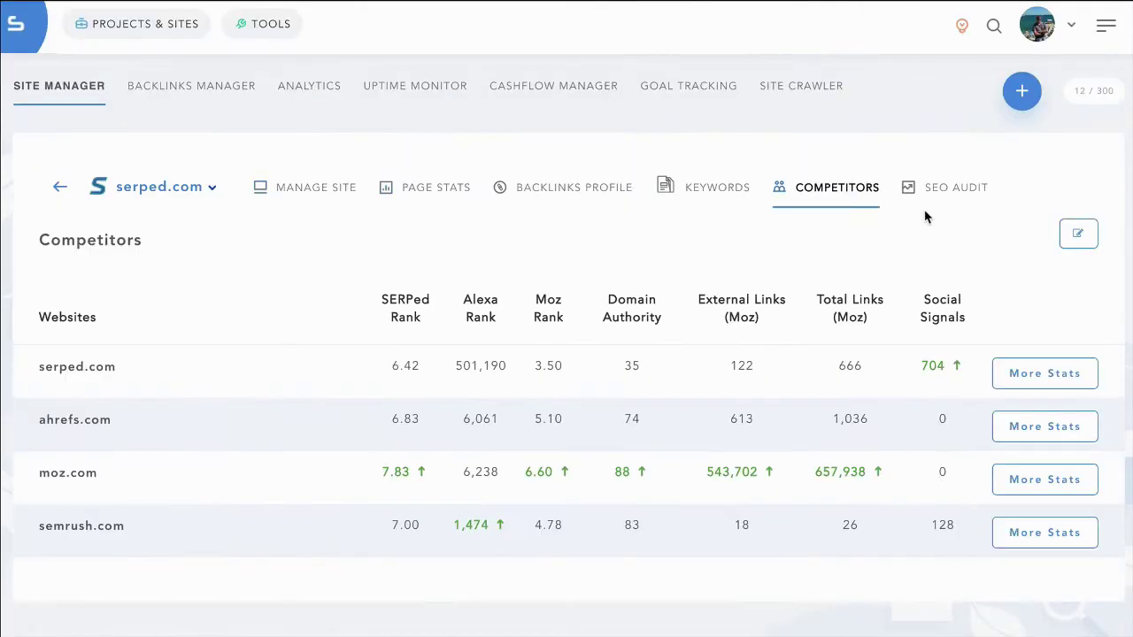
# Step: Show serped.com's Backlinks Manager report and scroll down to the Moz Authority Breakdown charts
pyautogui.click(202, 94)
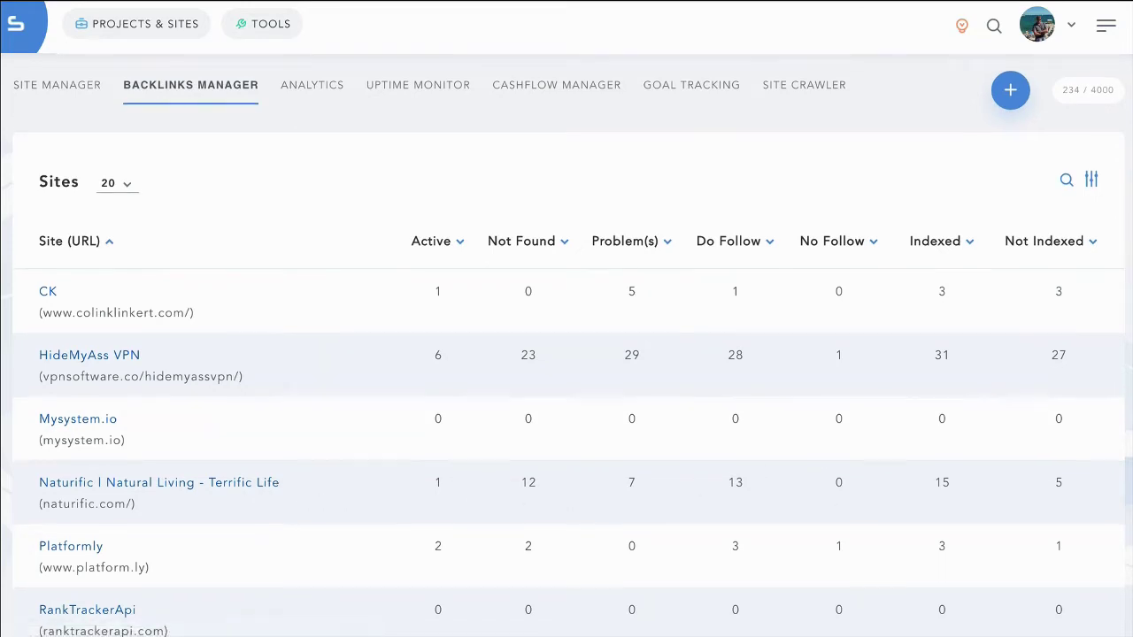
pyautogui.scroll(-5, 1113, 493)
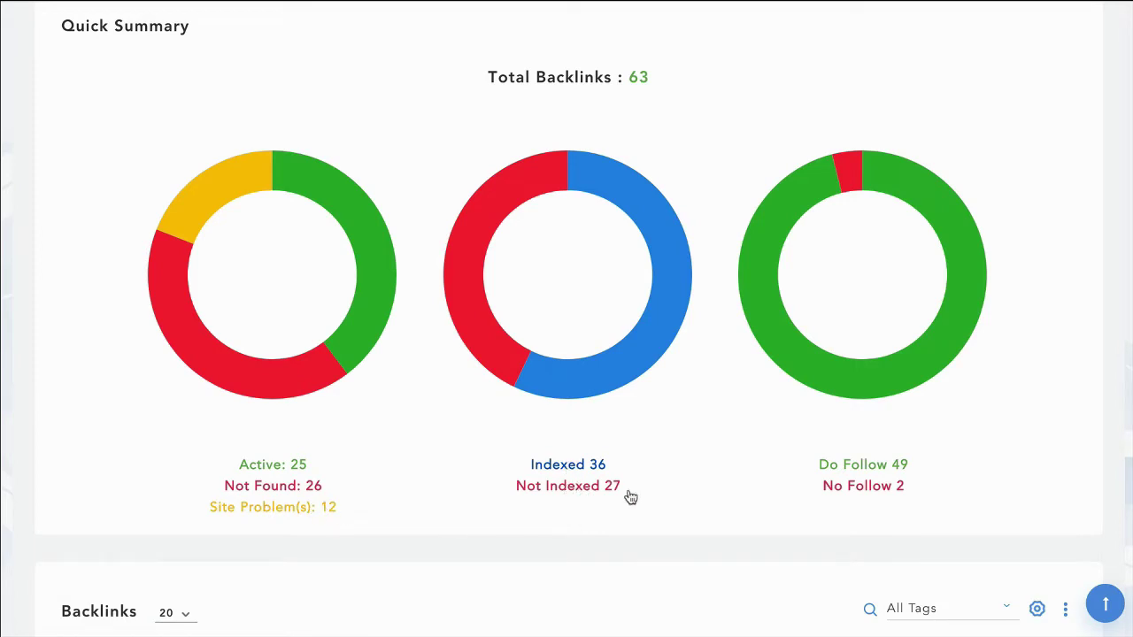
pyautogui.scroll(-3, 1131, 137)
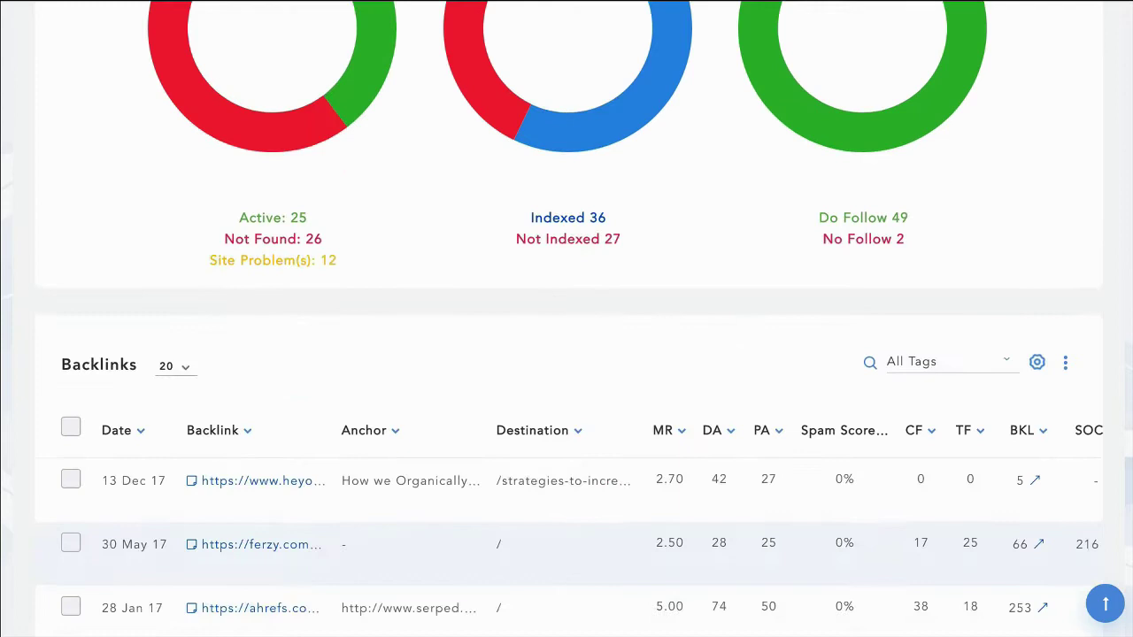
pyautogui.scroll(-1, 1130, 138)
pyautogui.scroll(-1, 1131, 137)
pyautogui.scroll(-2, 1131, 137)
pyautogui.scroll(1, 1131, 137)
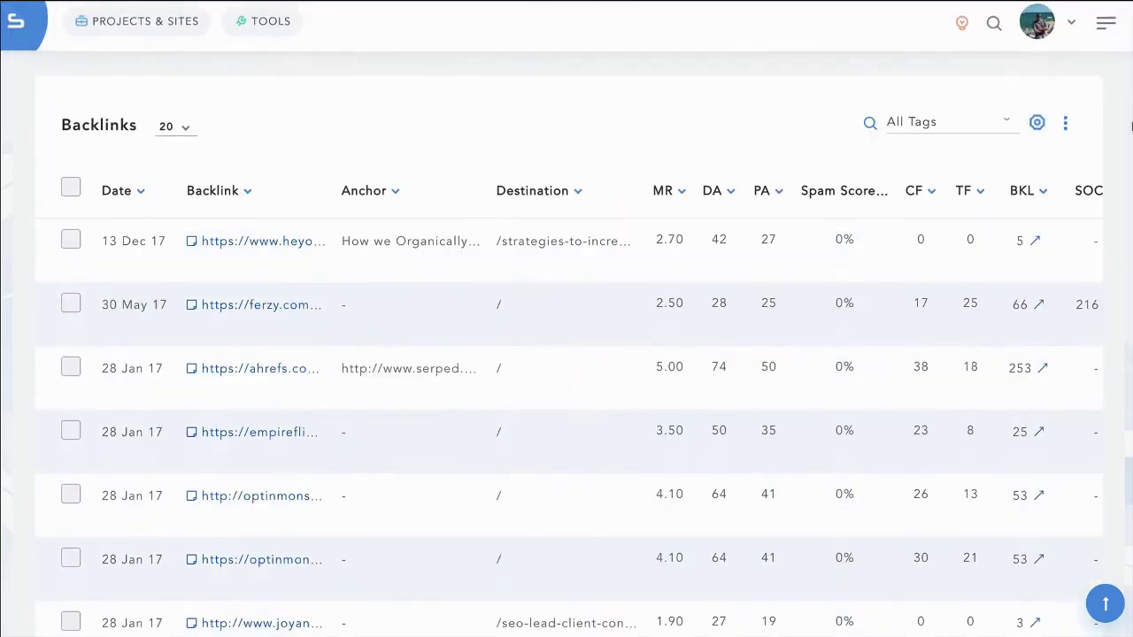
pyautogui.scroll(-1, 1131, 137)
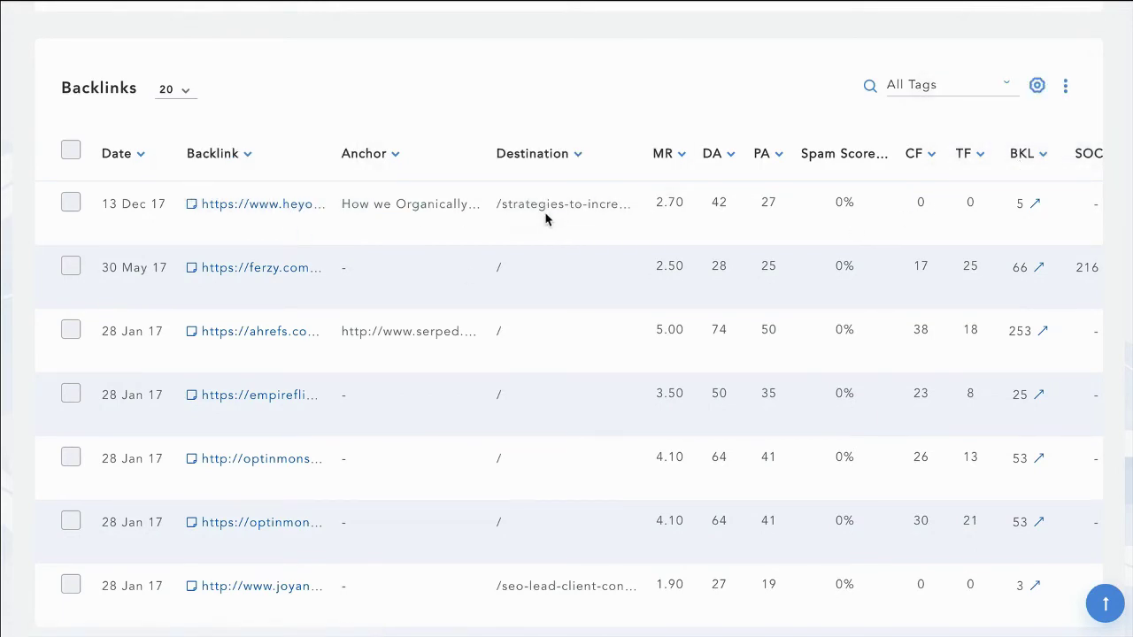
# Step: Move across the Class IP tables and down to the B- and C-Class IP donut charts
pyautogui.hscroll(3, 618, 224)
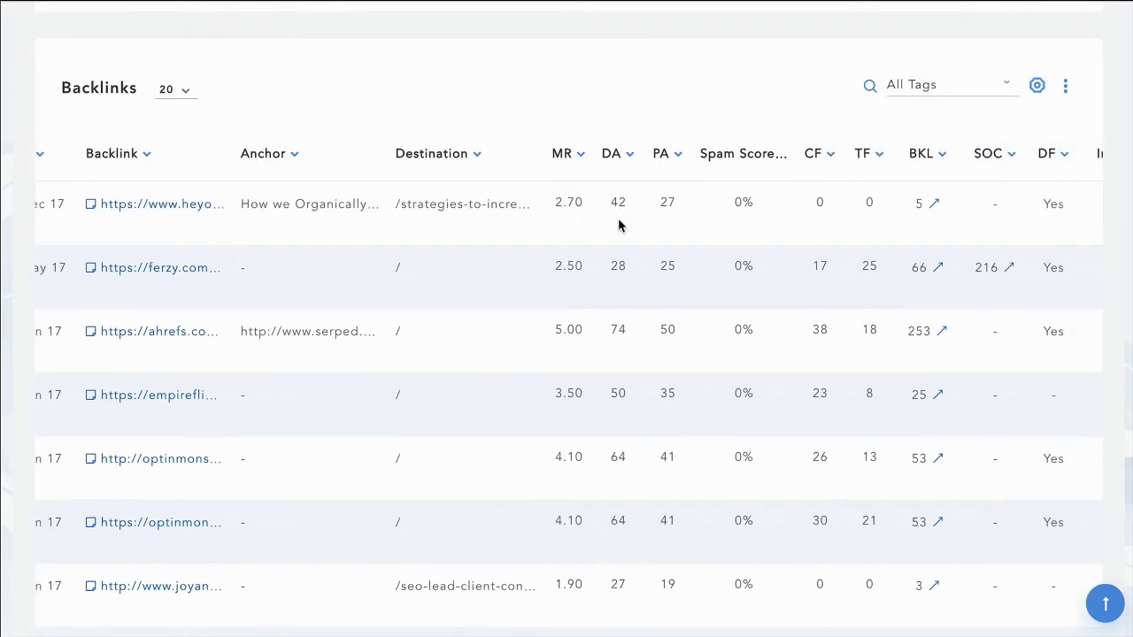
pyautogui.hscroll(3, 618, 224)
pyautogui.hscroll(3, 618, 224)
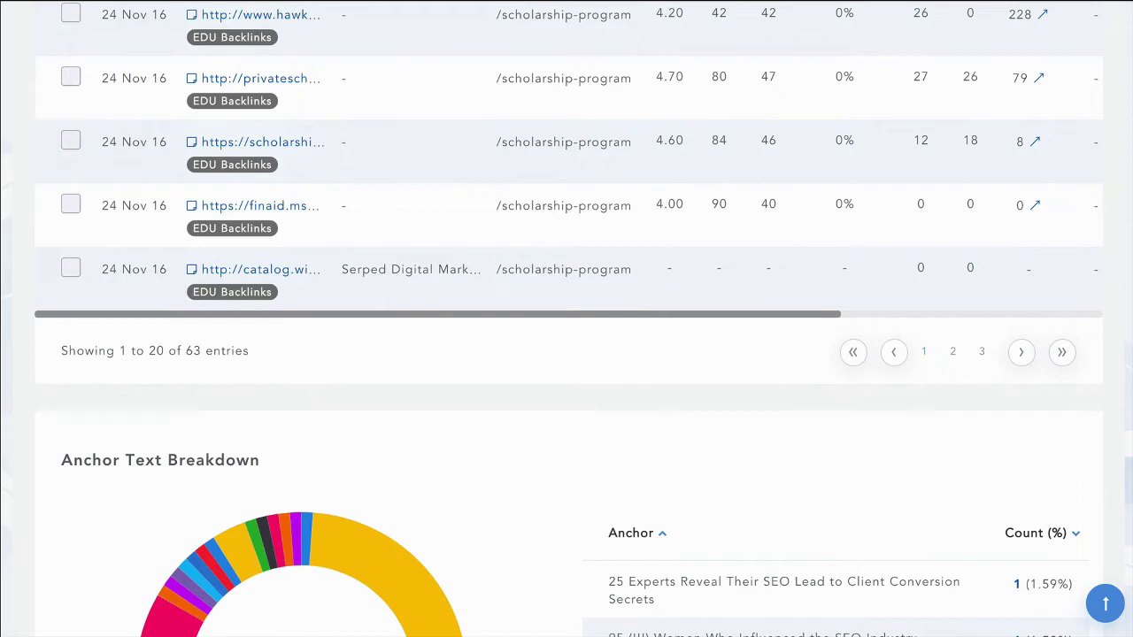
pyautogui.scroll(-4, 1130, 294)
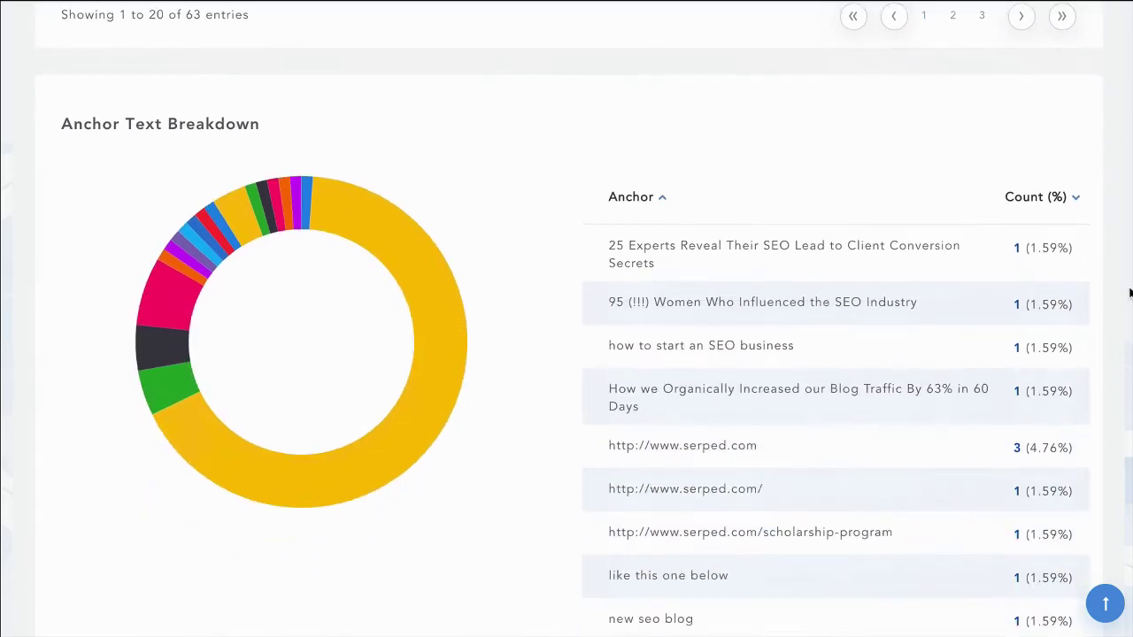
pyautogui.scroll(-2, 1129, 294)
pyautogui.scroll(-5, 1117, 386)
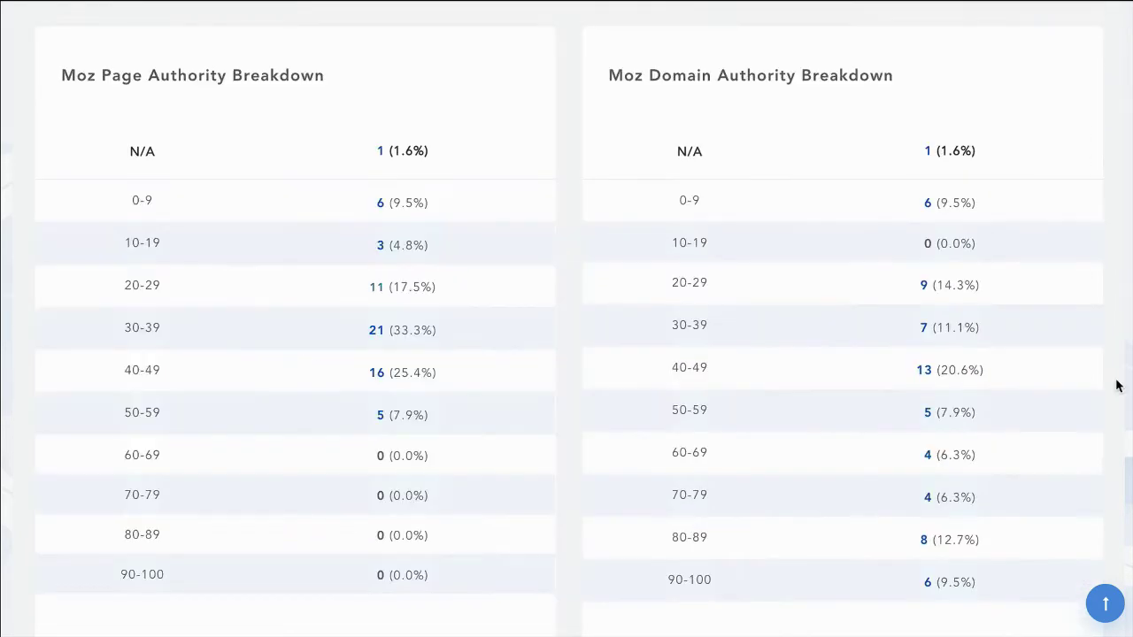
pyautogui.scroll(-1, 1117, 386)
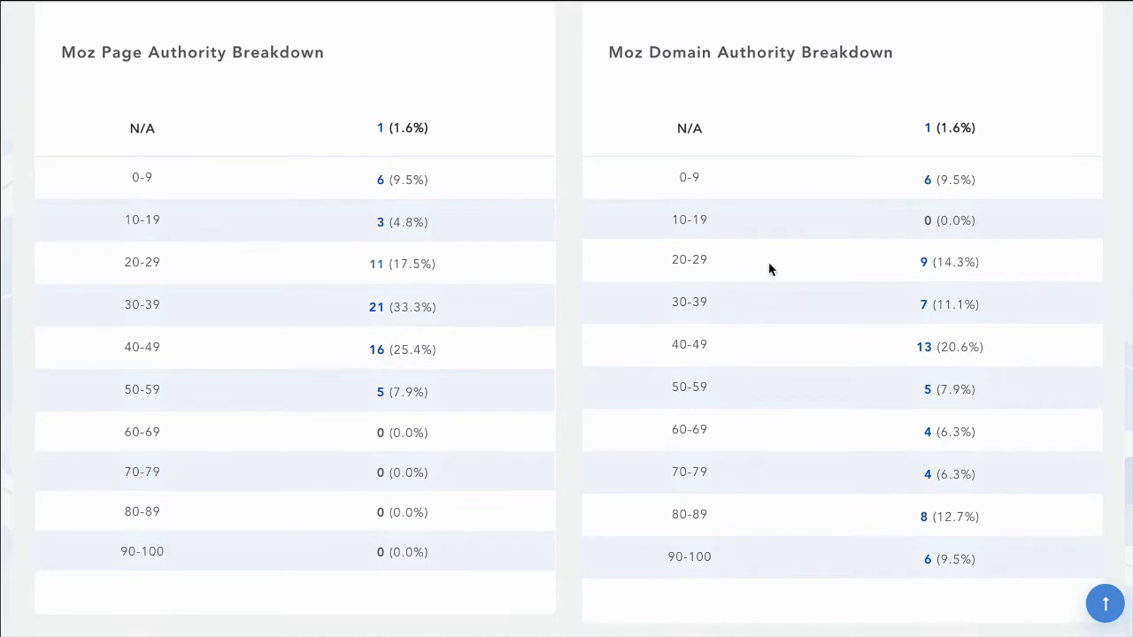
pyautogui.scroll(-1, 569, 327)
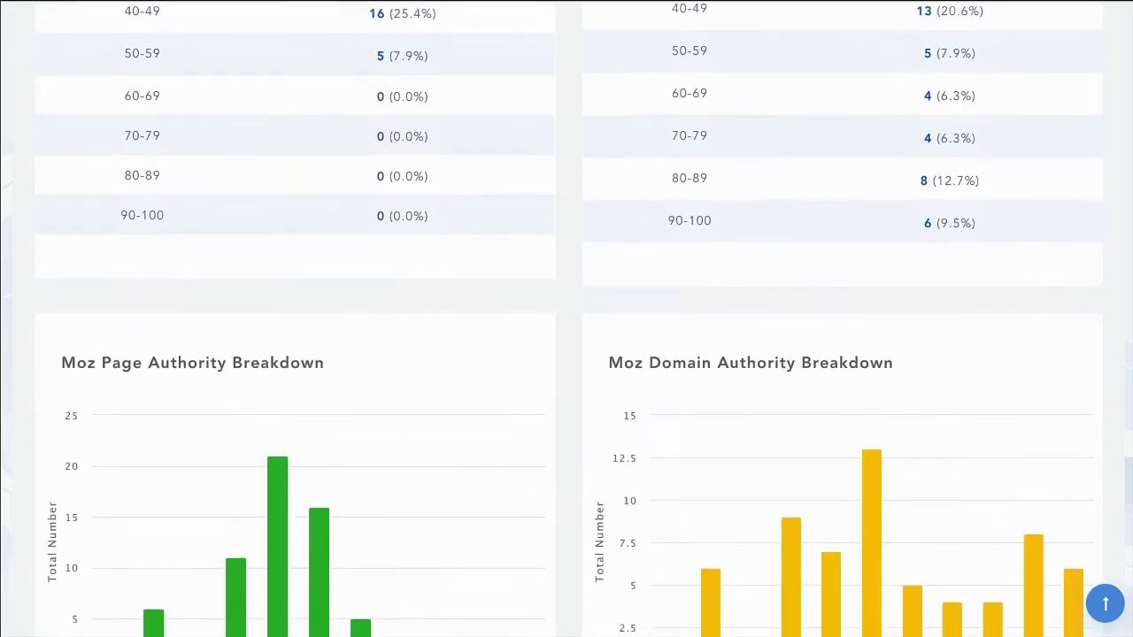
pyautogui.scroll(-1, 1126, 455)
pyautogui.scroll(-2, 1126, 455)
pyautogui.scroll(-1, 1126, 455)
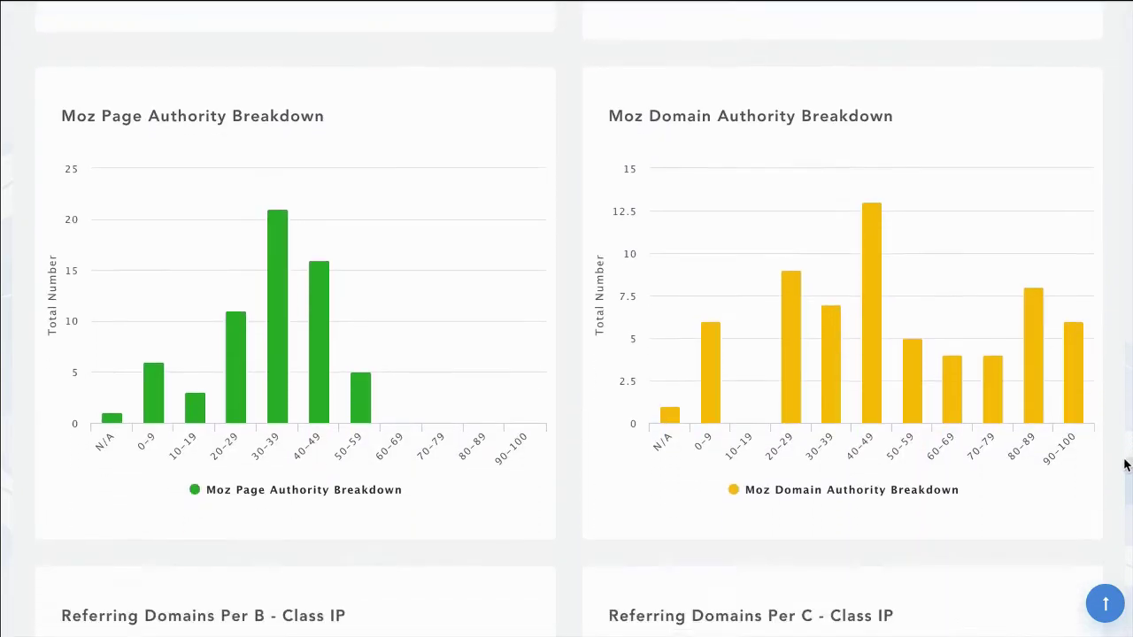
pyautogui.scroll(-3, 1126, 487)
pyautogui.scroll(-1, 1126, 501)
pyautogui.scroll(-2, 1126, 513)
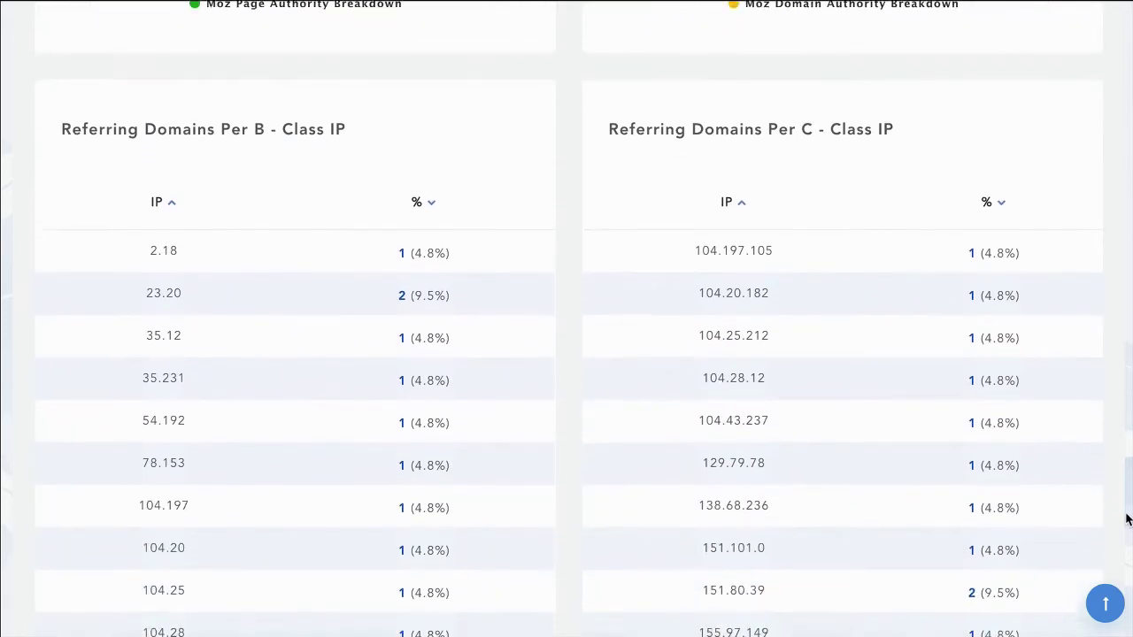
pyautogui.scroll(-1, 1126, 527)
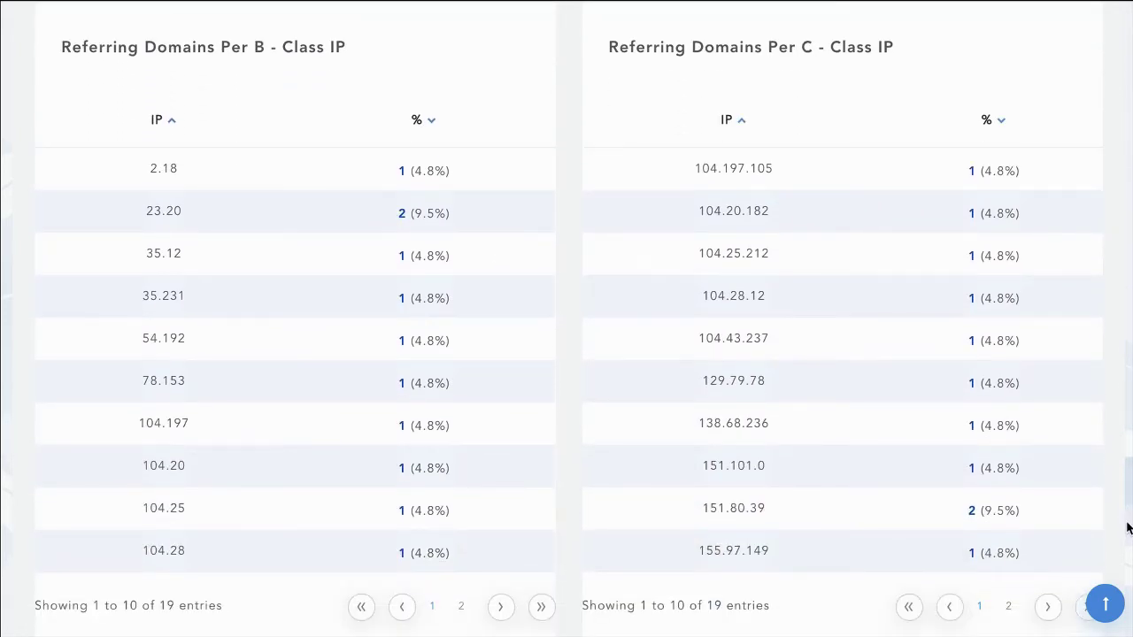
pyautogui.scroll(-3, 1128, 522)
pyautogui.scroll(-1, 1128, 505)
pyautogui.scroll(-3, 1128, 496)
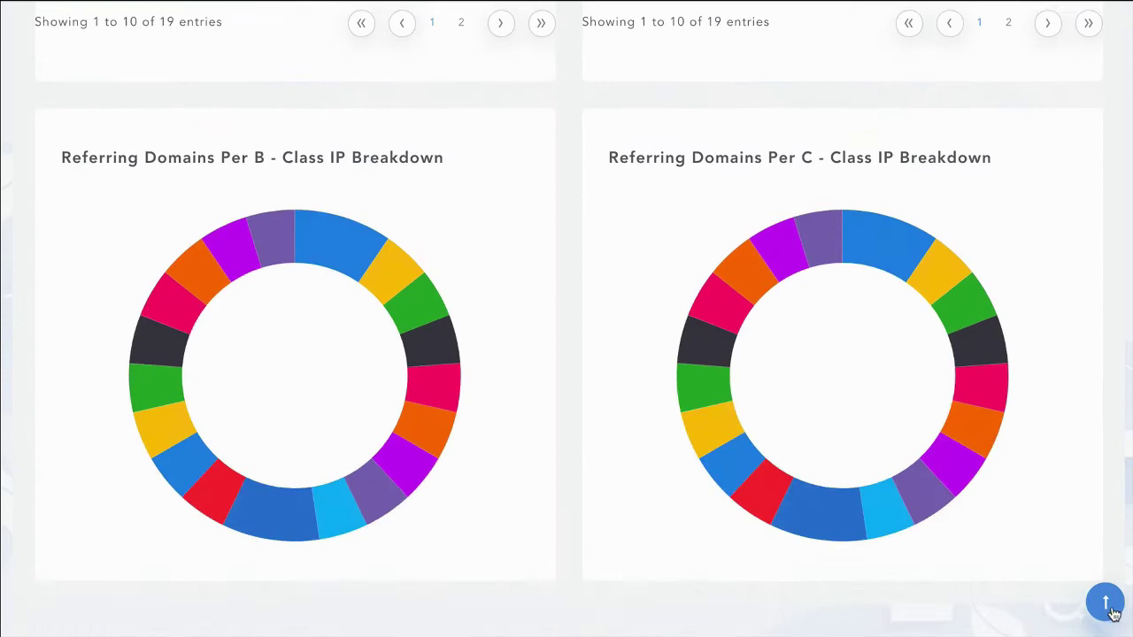
pyautogui.scroll(-10, 1128, 495)
# Step: Return to serped.com's Quick Summary with 63 total backlinks, keeping serped.com selected
pyautogui.click(1038, 133)
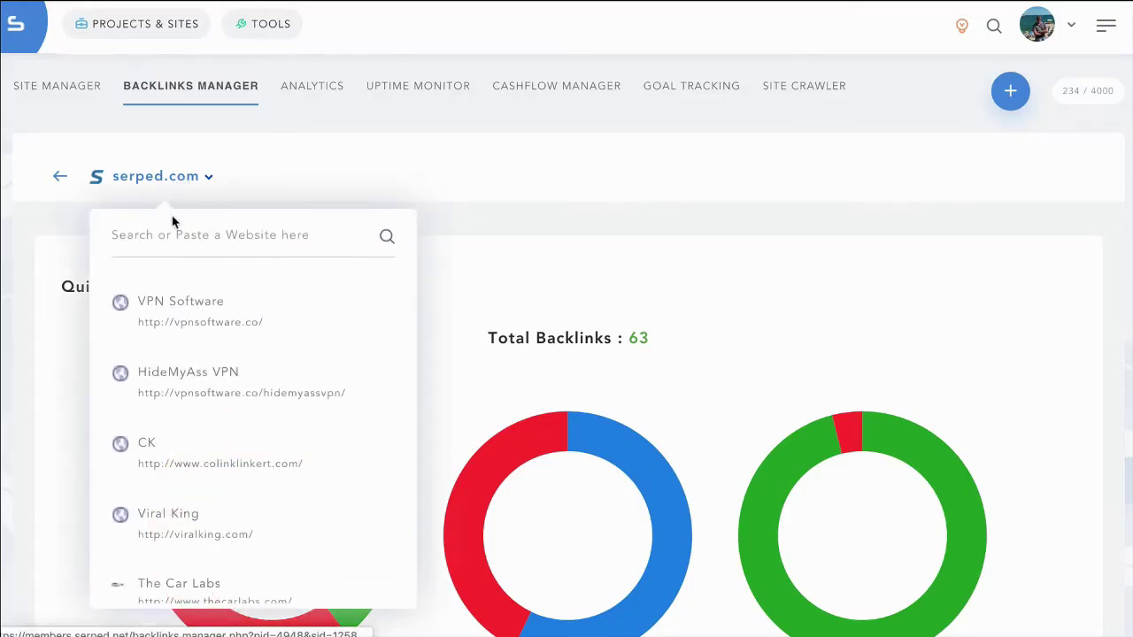
pyautogui.click(315, 173)
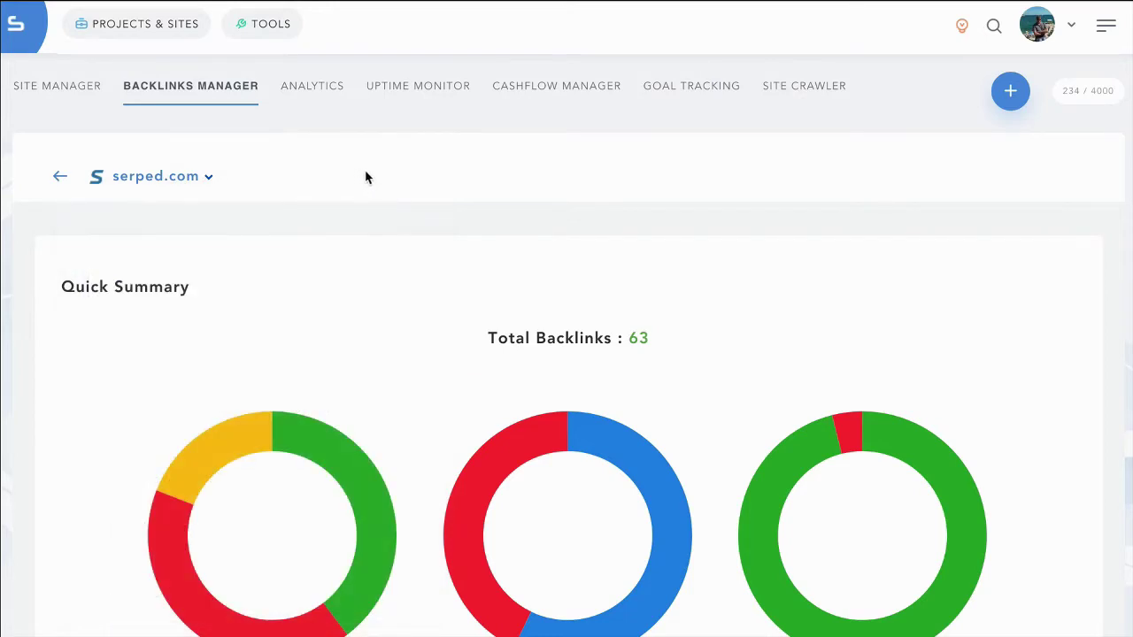
pyautogui.click(142, 25)
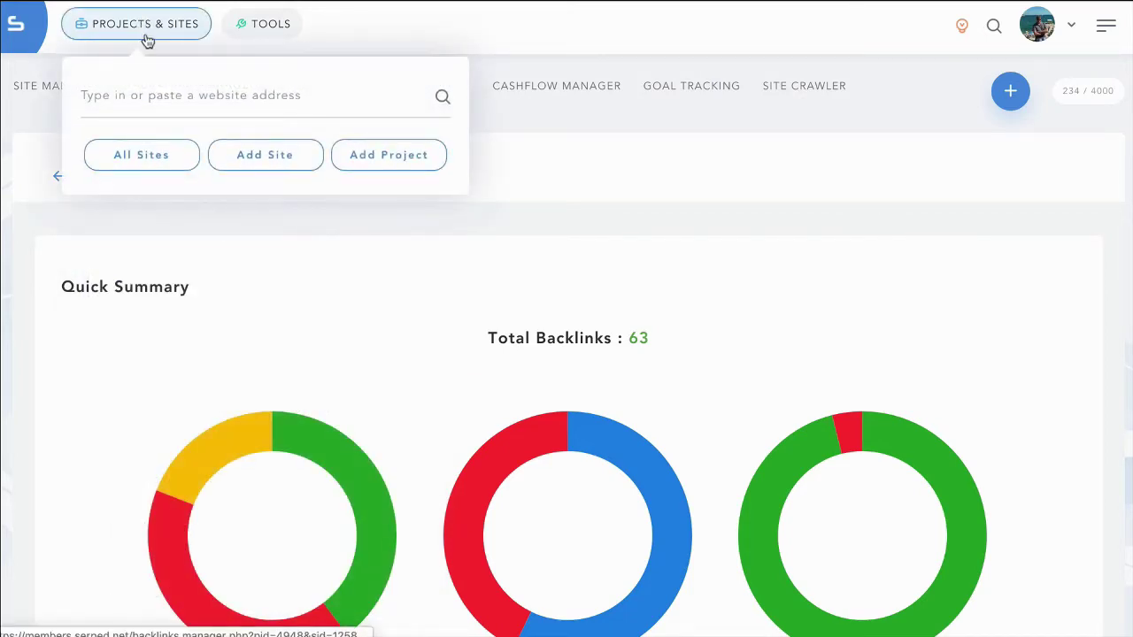
pyautogui.click(171, 104)
pyautogui.write('https://www.hbo.com/')
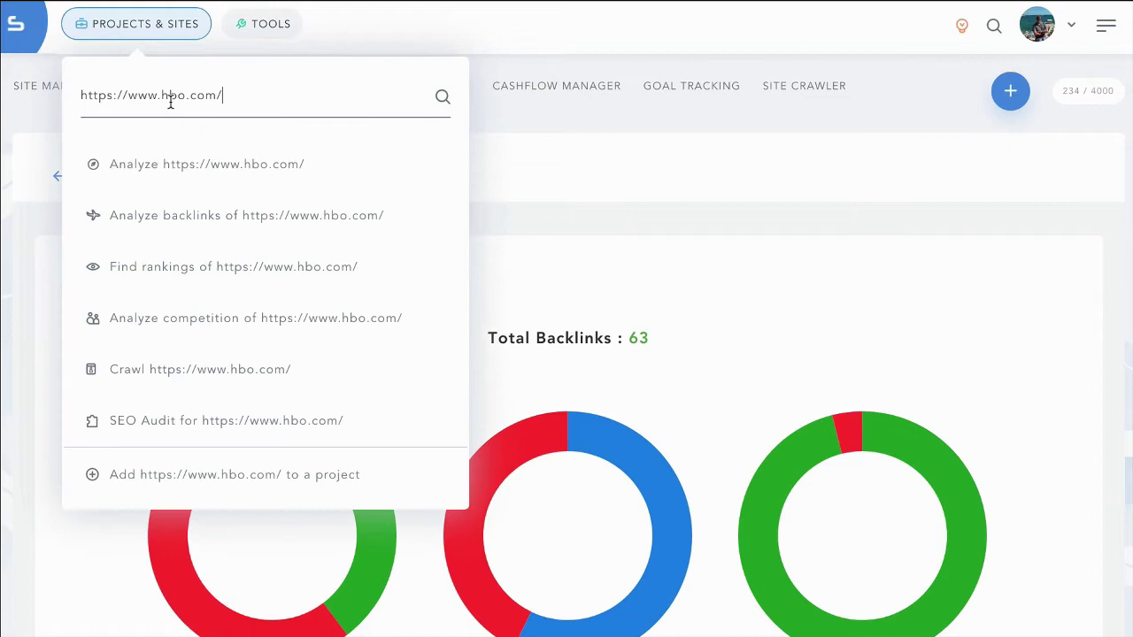
pyautogui.click(185, 175)
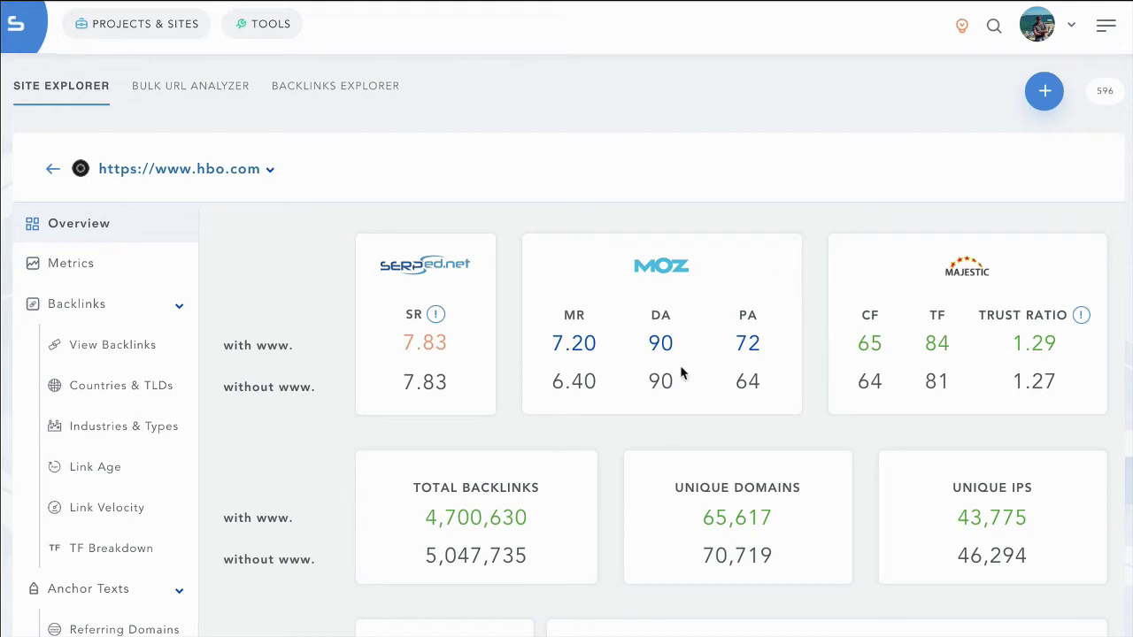
pyautogui.moveTo(381, 347); pyautogui.dragTo(651, 345)
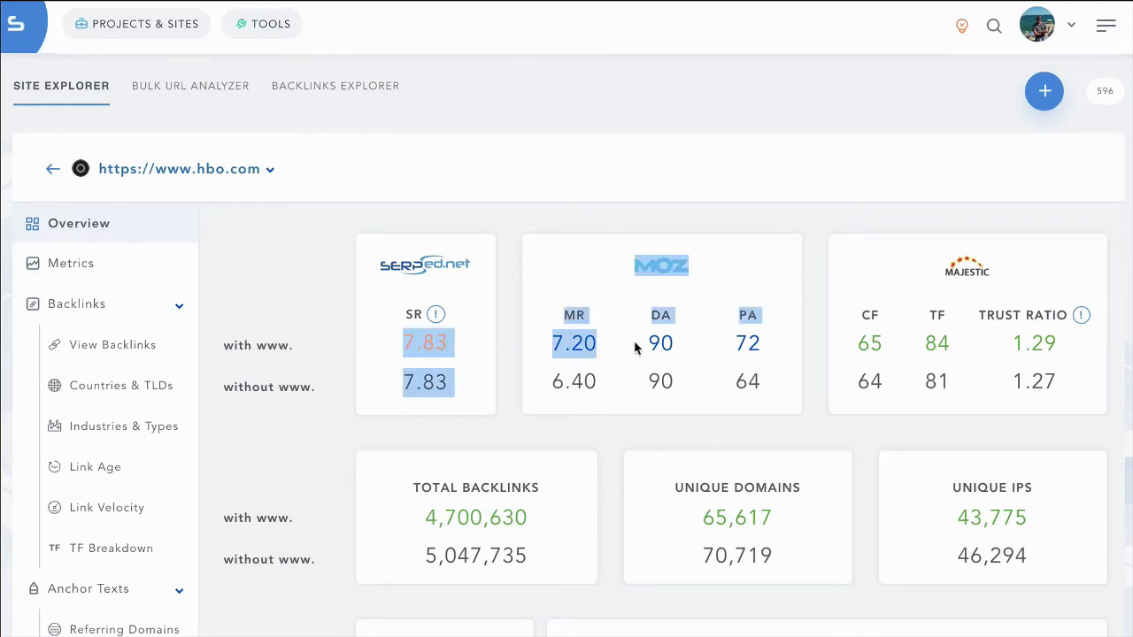
pyautogui.click(795, 354)
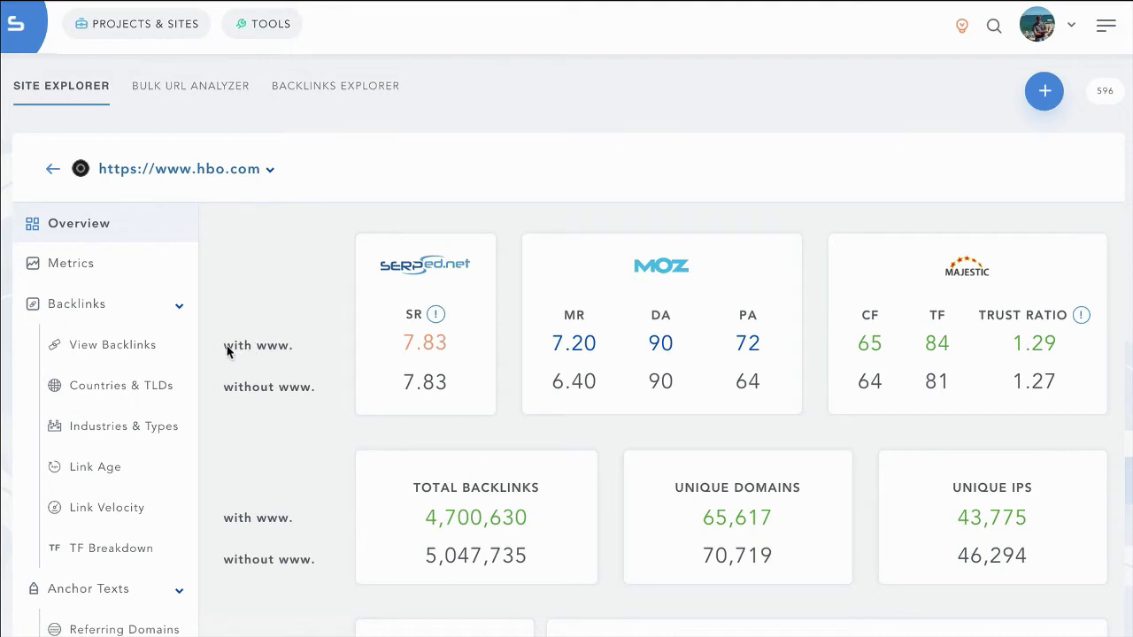
pyautogui.moveTo(227, 351); pyautogui.dragTo(307, 353)
pyautogui.click(307, 352)
pyautogui.moveTo(254, 345); pyautogui.dragTo(290, 346)
pyautogui.click(303, 353)
pyautogui.scroll(-3, 1124, 395)
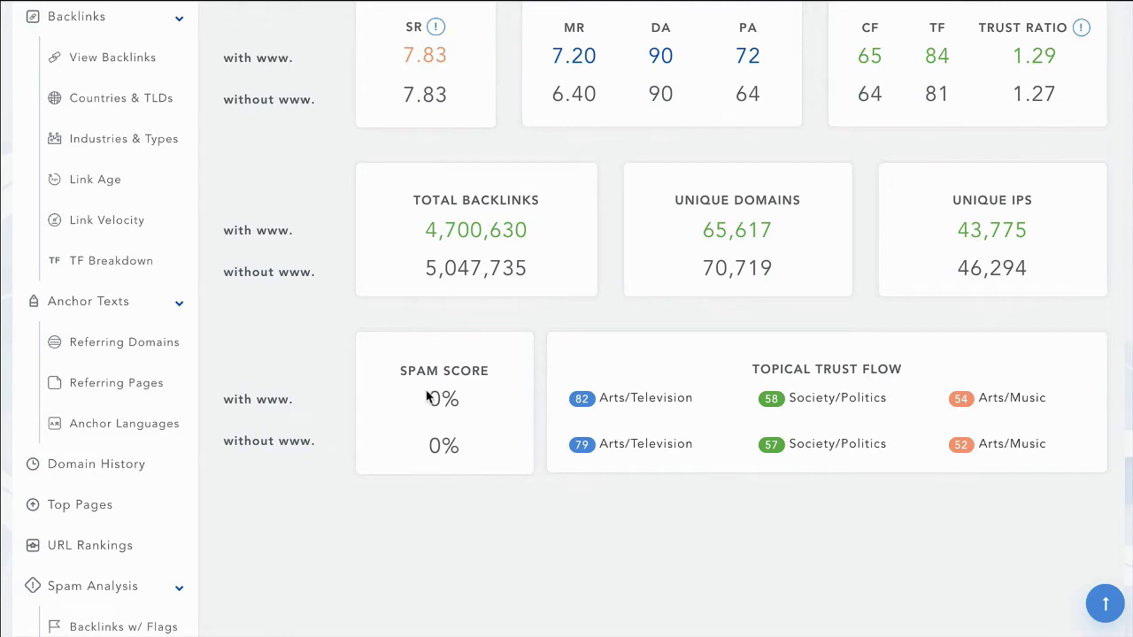
pyautogui.scroll(3, 252, 385)
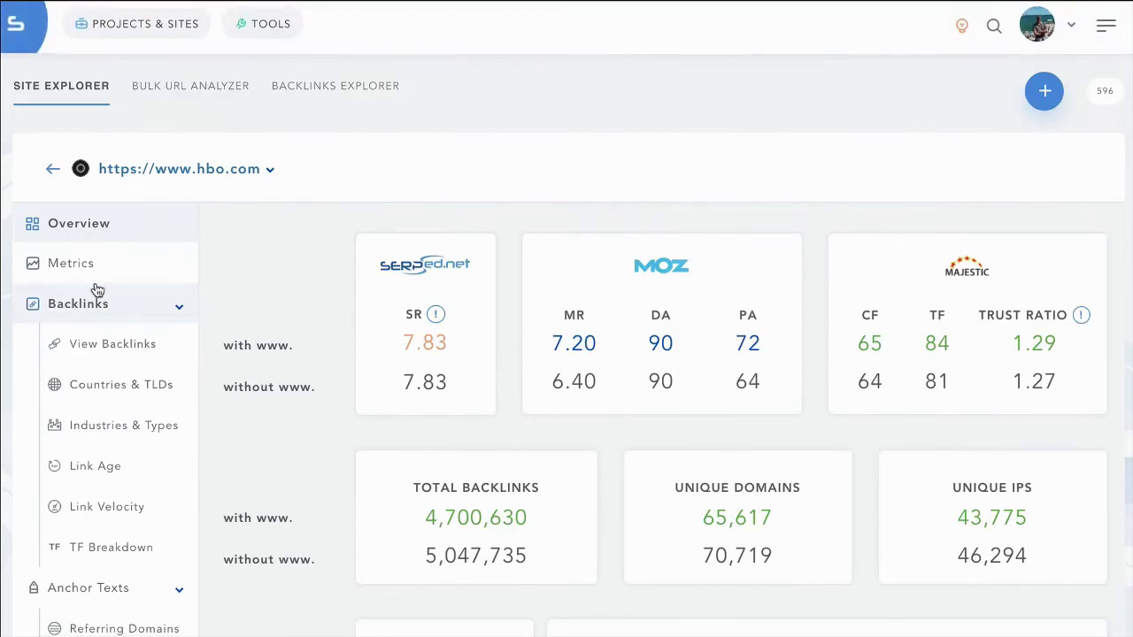
# Step: List hbo.com's individual backlinks, checking the column configuration and the search box
pyautogui.click(102, 352)
pyautogui.click(1050, 278)
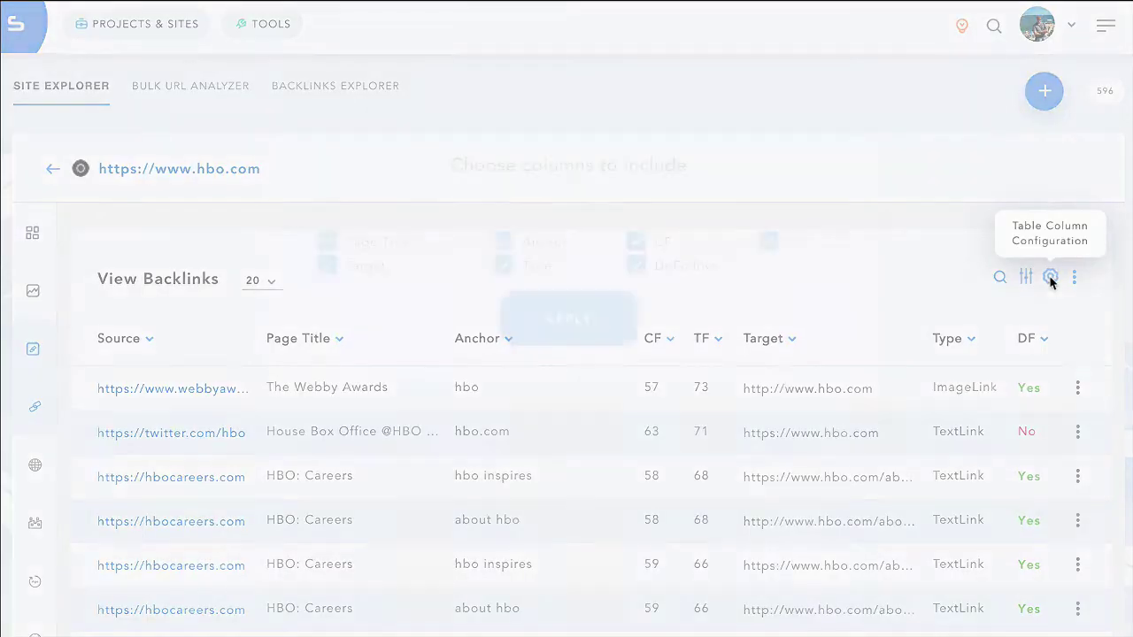
pyautogui.click(848, 225)
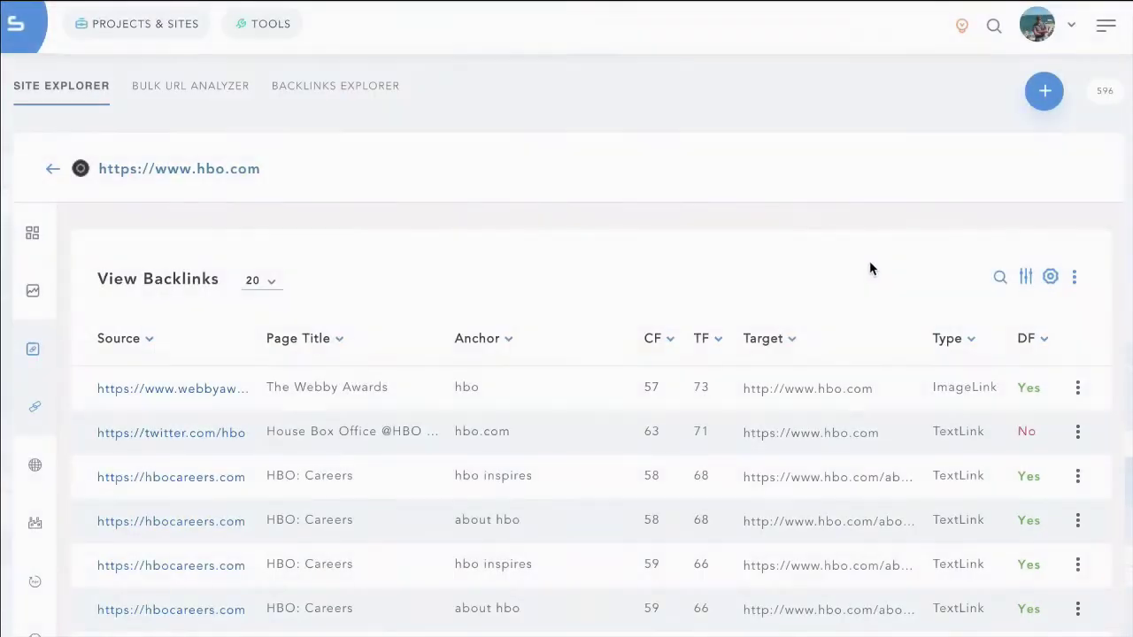
pyautogui.click(1001, 279)
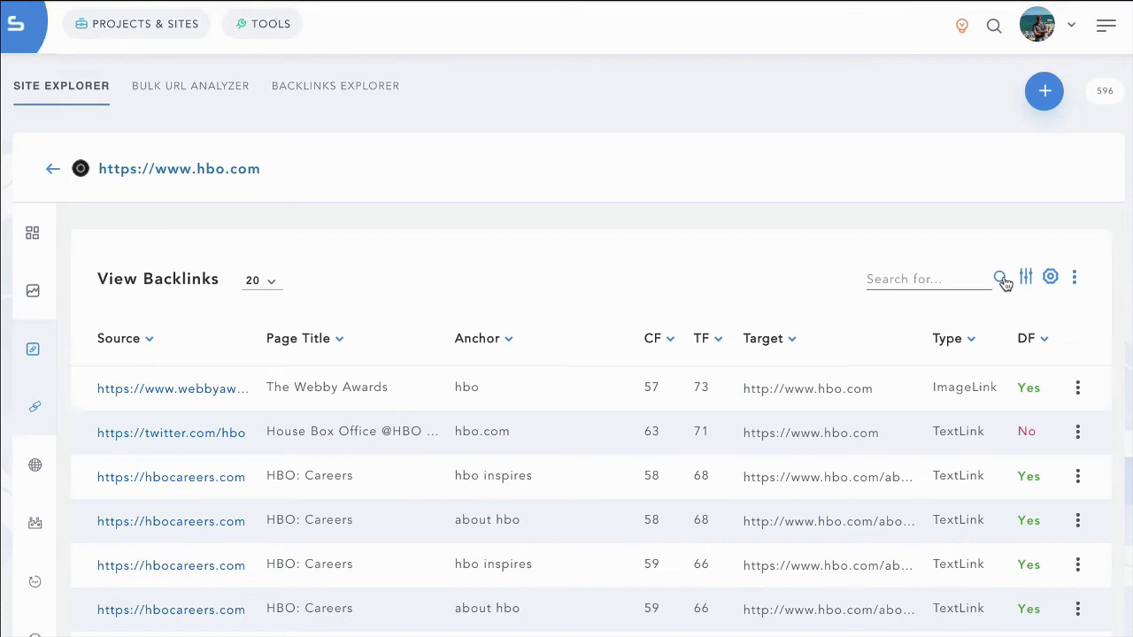
# Step: Filter the backlinks to a minimum Trust flow of about 10 and check the CSV export option
pyautogui.click(1026, 279)
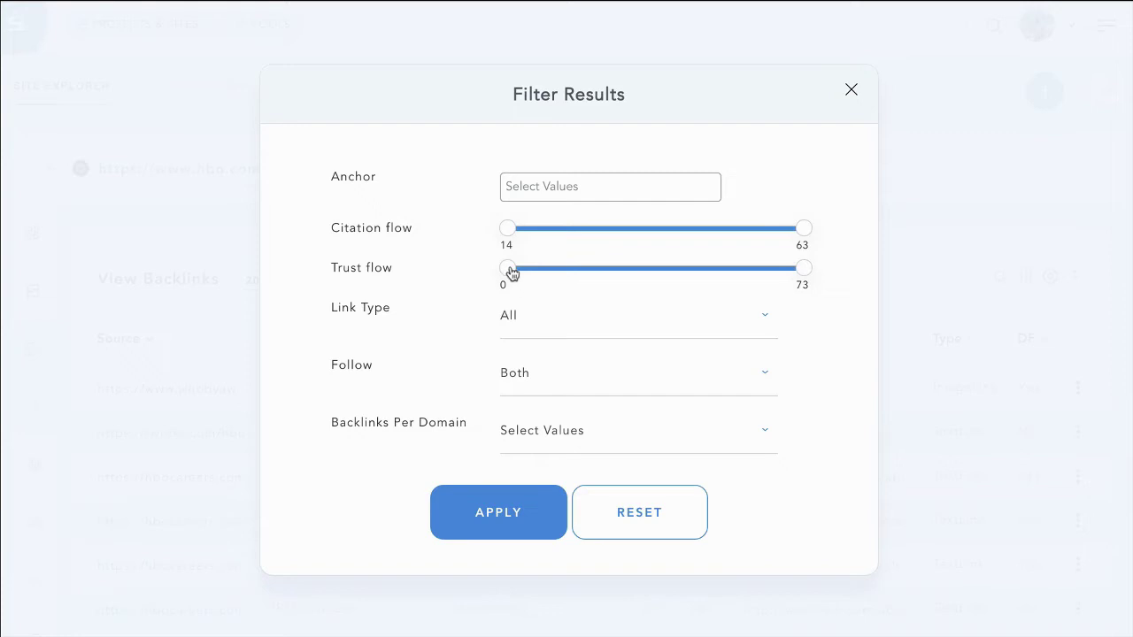
pyautogui.moveTo(508, 269); pyautogui.dragTo(566, 279)
pyautogui.click(496, 505)
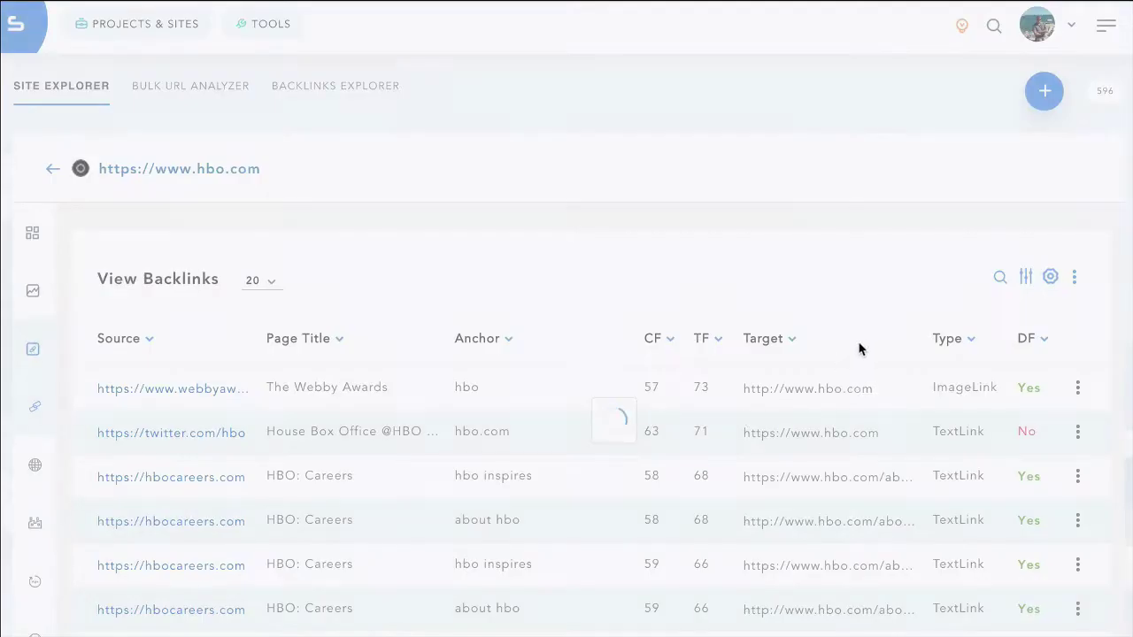
pyautogui.click(1073, 280)
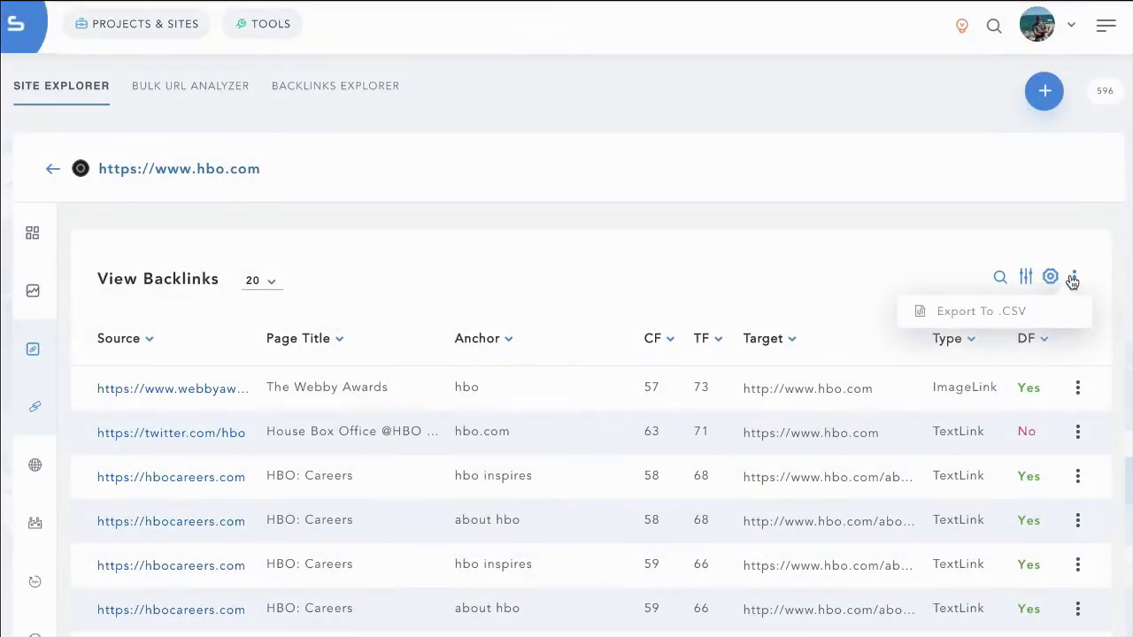
pyautogui.click(1024, 310)
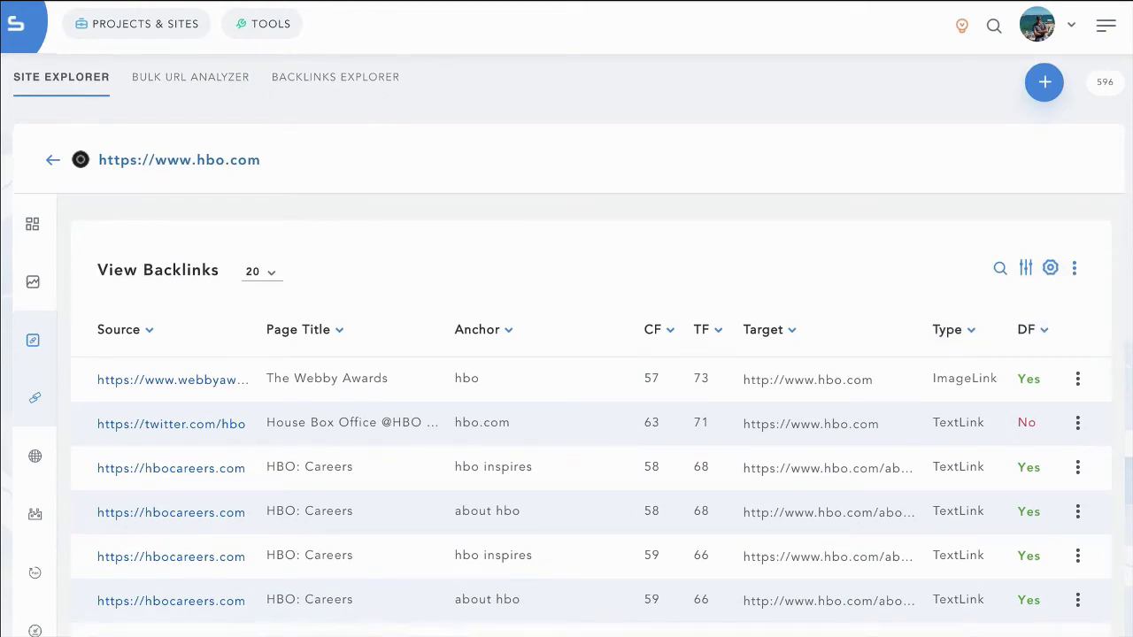
pyautogui.scroll(-2, 566, 354)
pyautogui.scroll(-3, 566, 354)
pyautogui.scroll(-3, 567, 354)
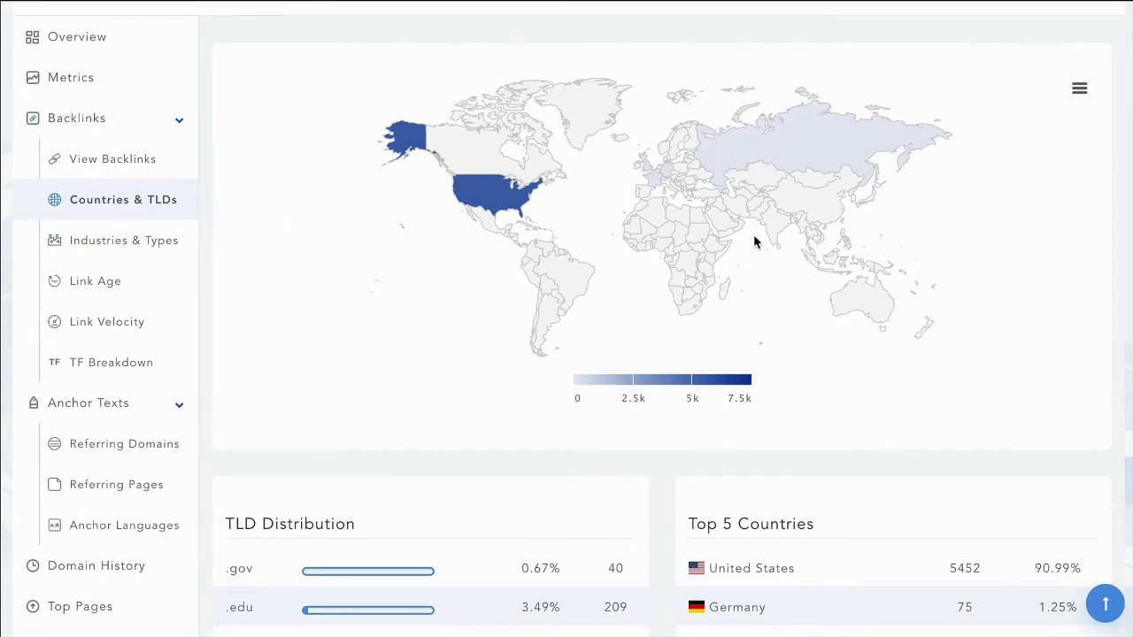
# Step: Review the Link Velocity table, then the backlink industries, age breakdown and monthly gains views
pyautogui.scroll(-2, 567, 319)
pyautogui.scroll(-1, 567, 318)
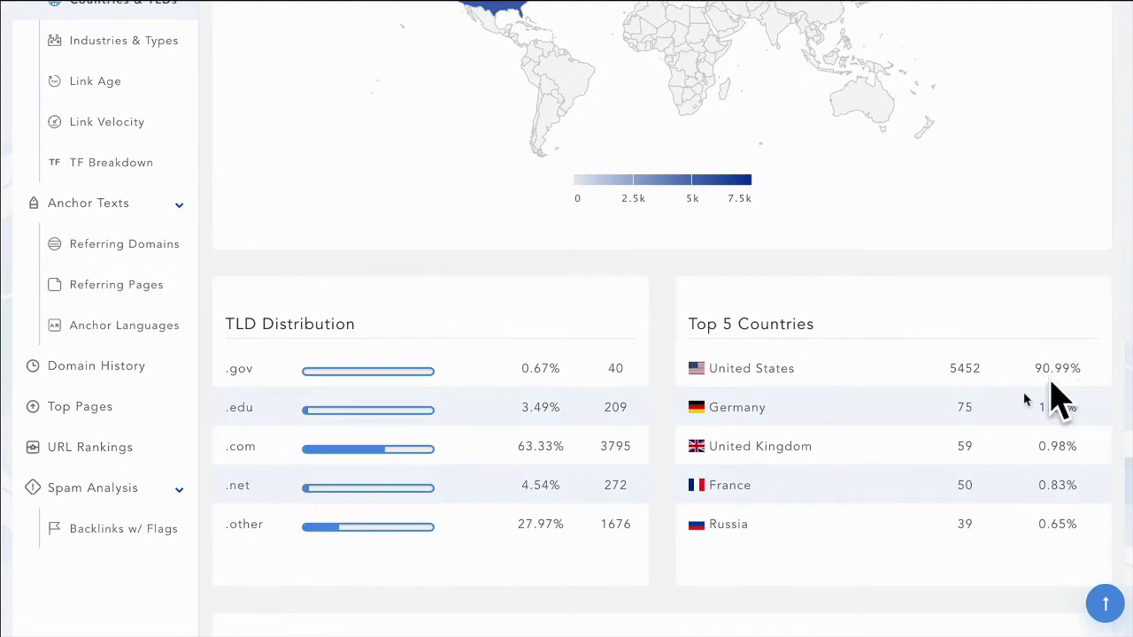
pyautogui.scroll(1, 355, 430)
pyautogui.click(137, 122)
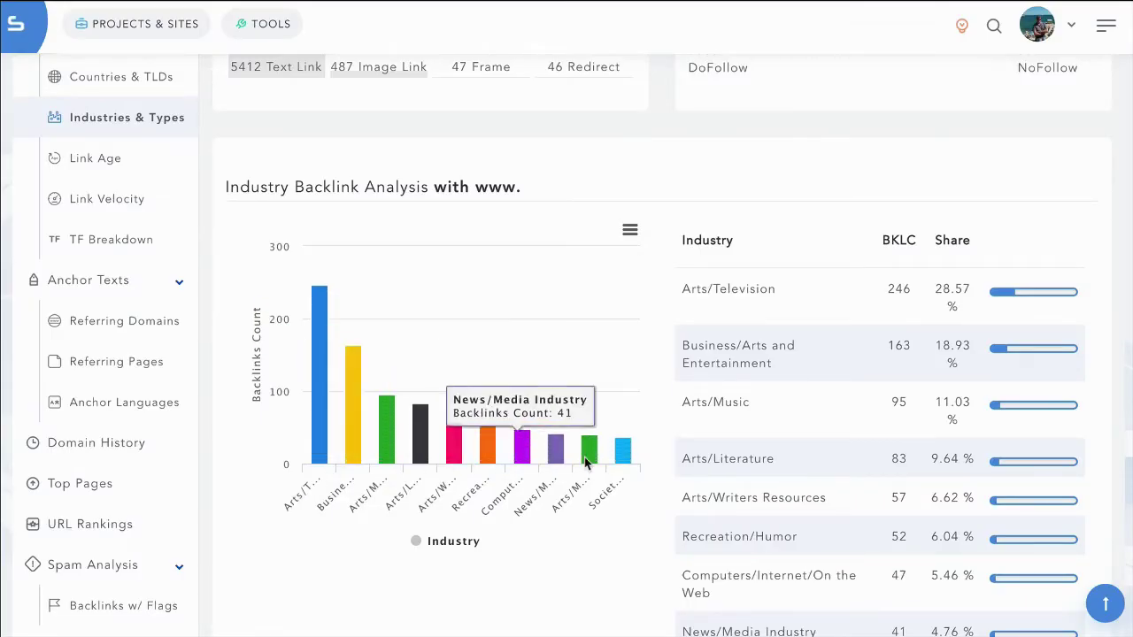
pyautogui.click(114, 158)
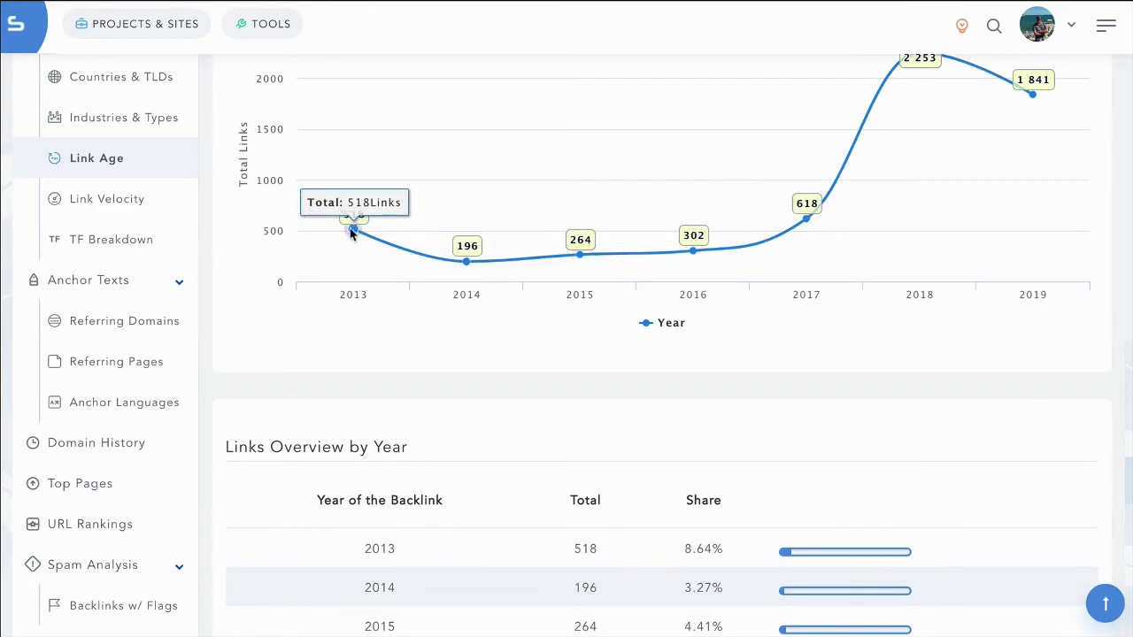
pyautogui.click(130, 206)
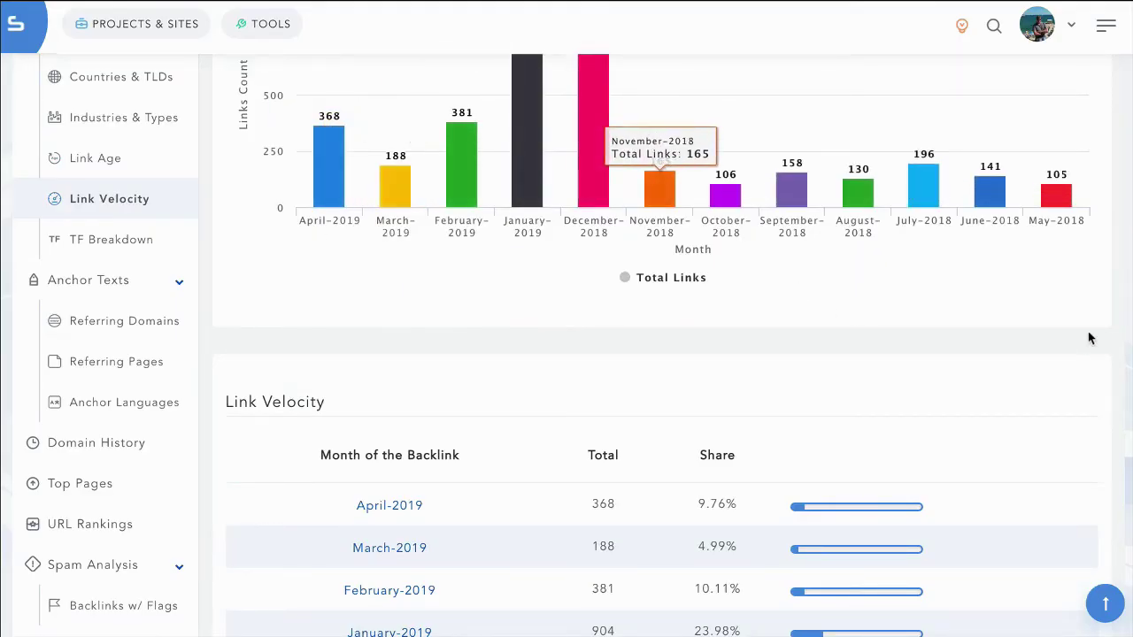
# Step: Show the TF Breakdown chart of incoming links per TrustFlow range
pyautogui.scroll(2, 1120, 442)
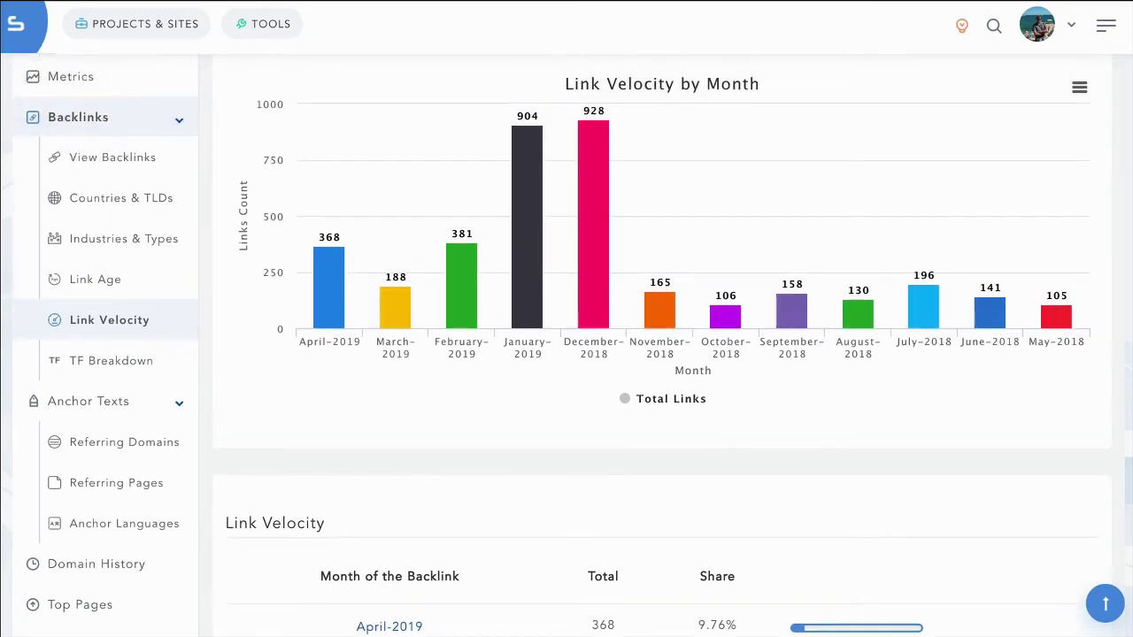
pyautogui.scroll(-2, 1120, 443)
pyautogui.scroll(-3, 1120, 442)
pyautogui.scroll(-2, 1120, 442)
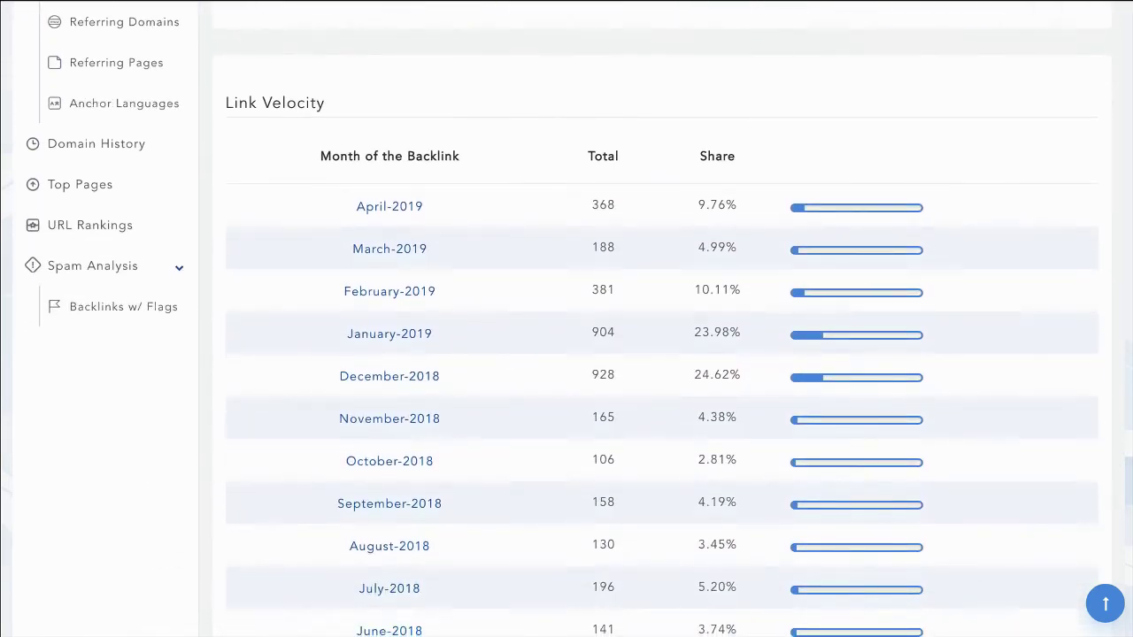
pyautogui.scroll(3, 686, 279)
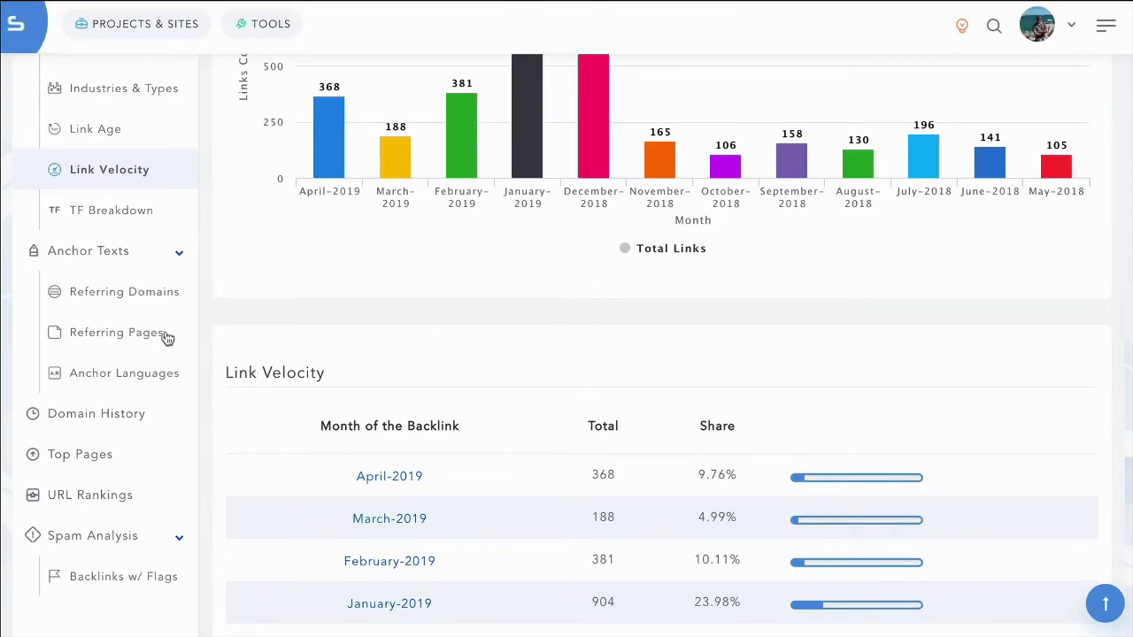
pyautogui.click(115, 219)
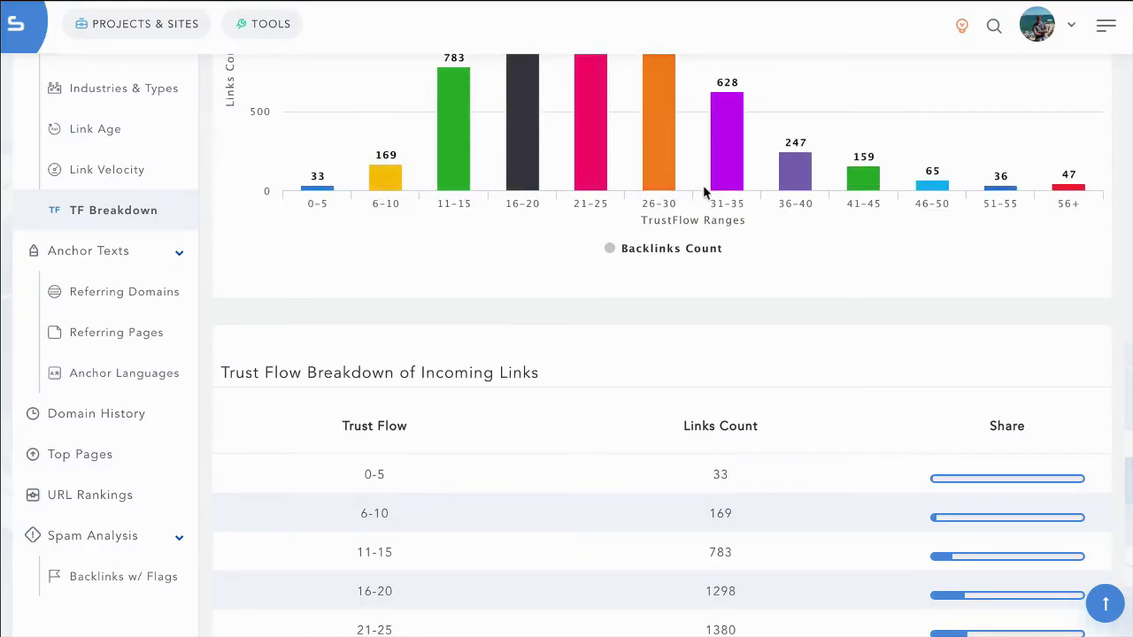
pyautogui.scroll(-1, 197, 283)
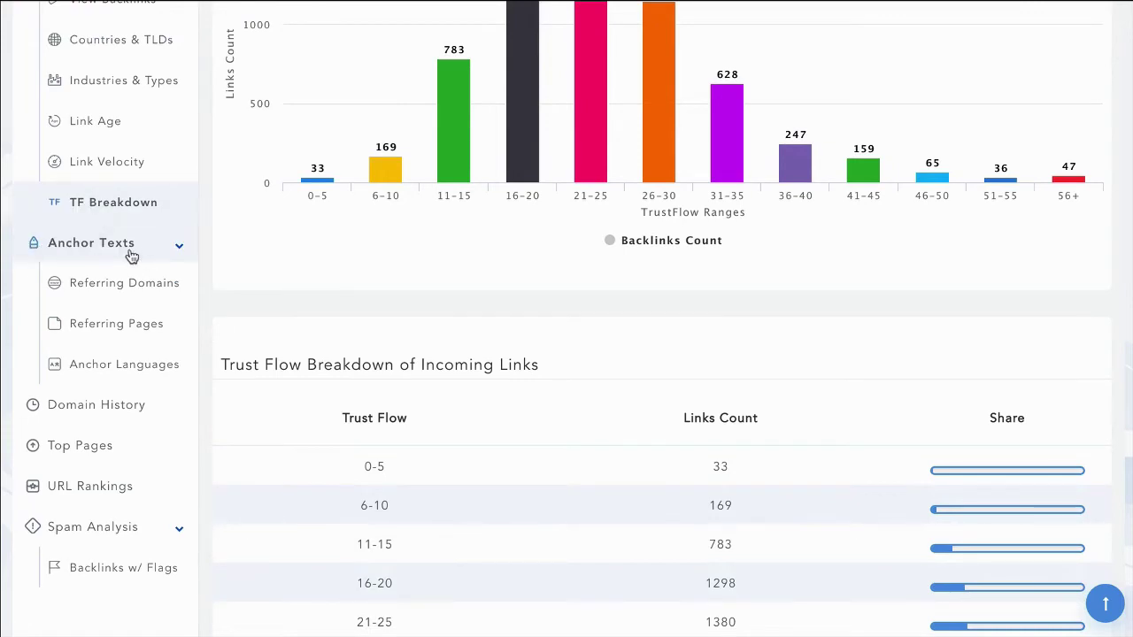
# Step: Review hbo.com's Domain History, including archived screenshots and the WayBack section
pyautogui.click(124, 367)
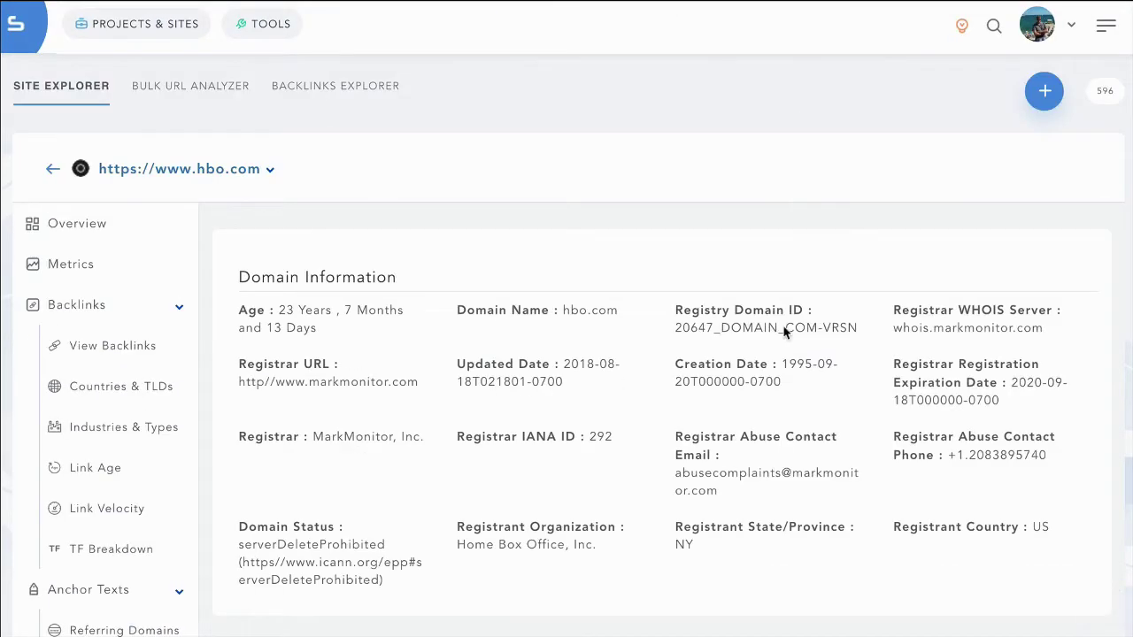
pyautogui.scroll(-5, 1112, 334)
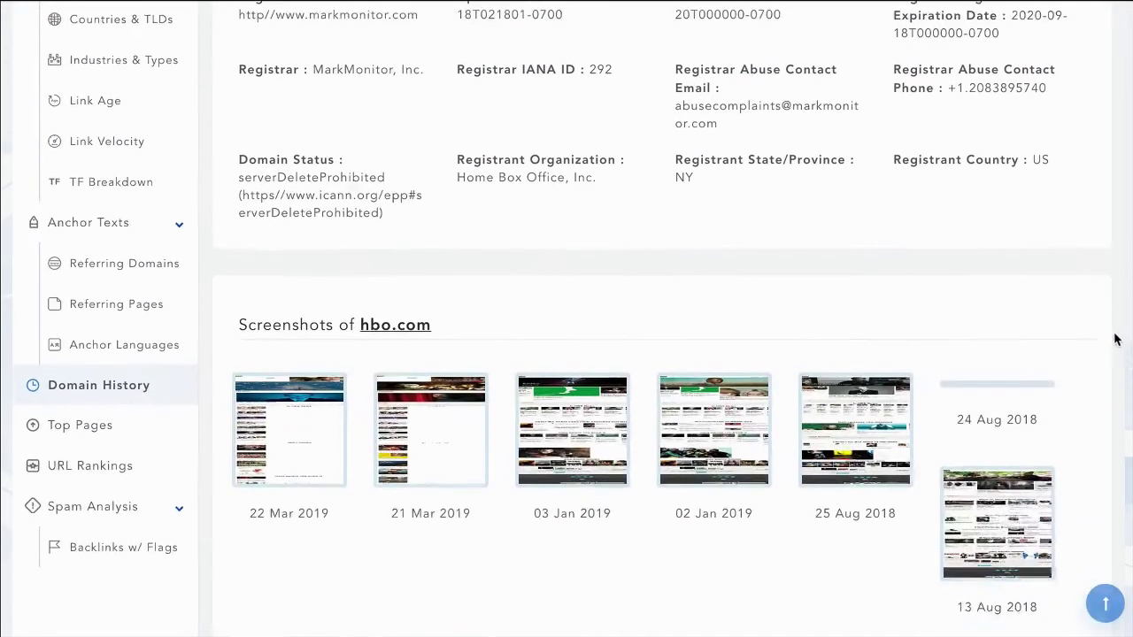
pyautogui.scroll(-2, 1036, 360)
pyautogui.scroll(-2, 1101, 398)
pyautogui.scroll(-2, 1100, 434)
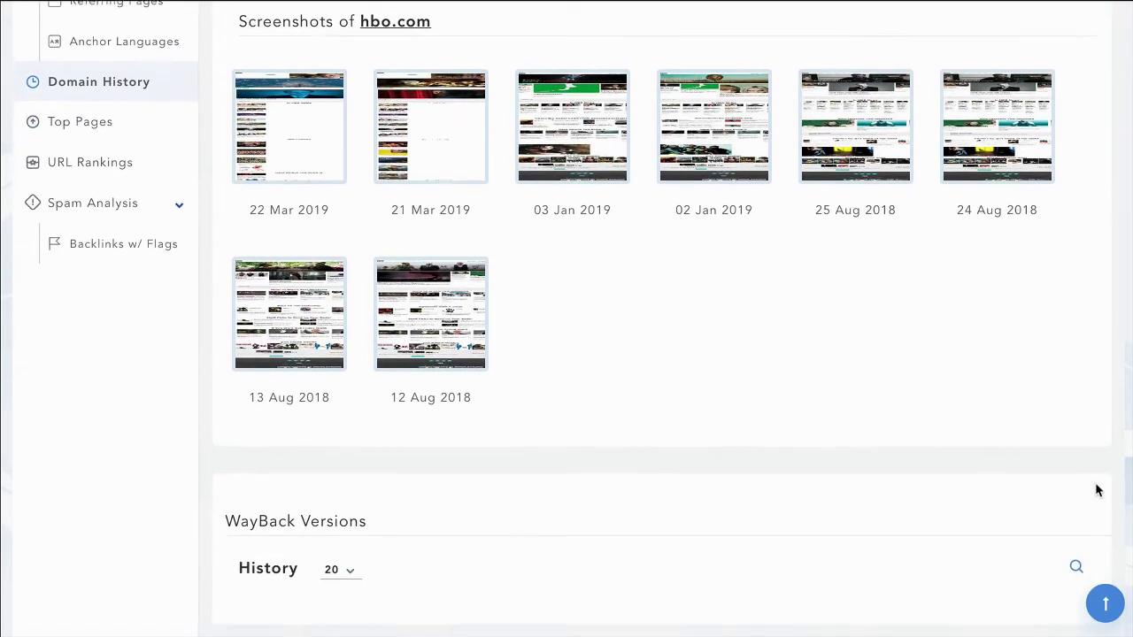
pyautogui.scroll(2, 563, 432)
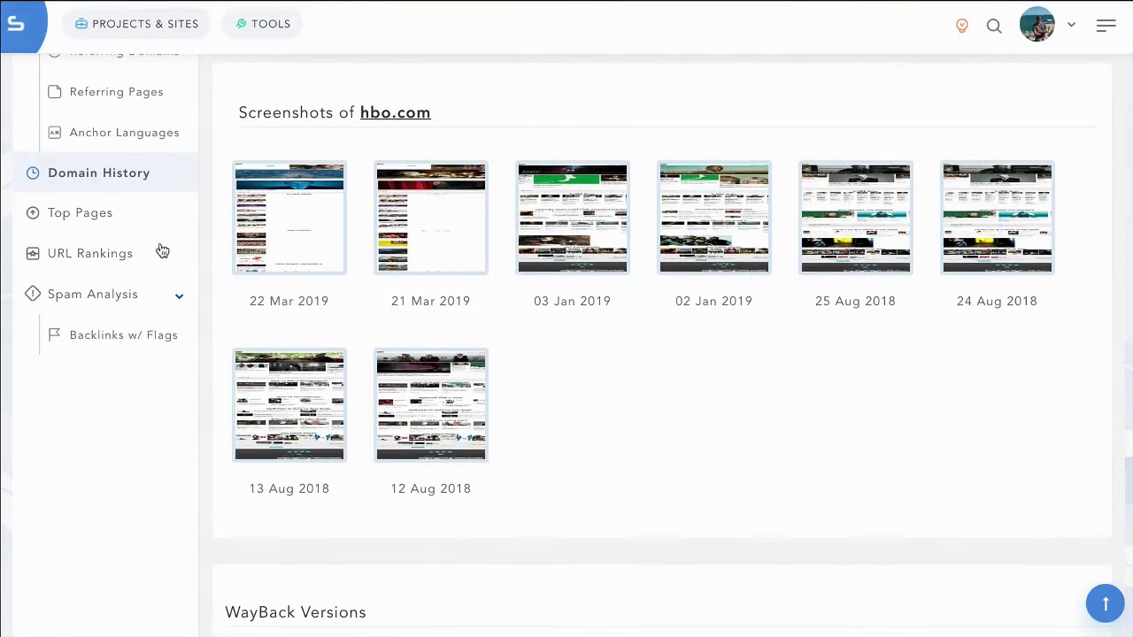
# Step: Show the Top Pages table with PA, MR and DA scores
pyautogui.click(80, 215)
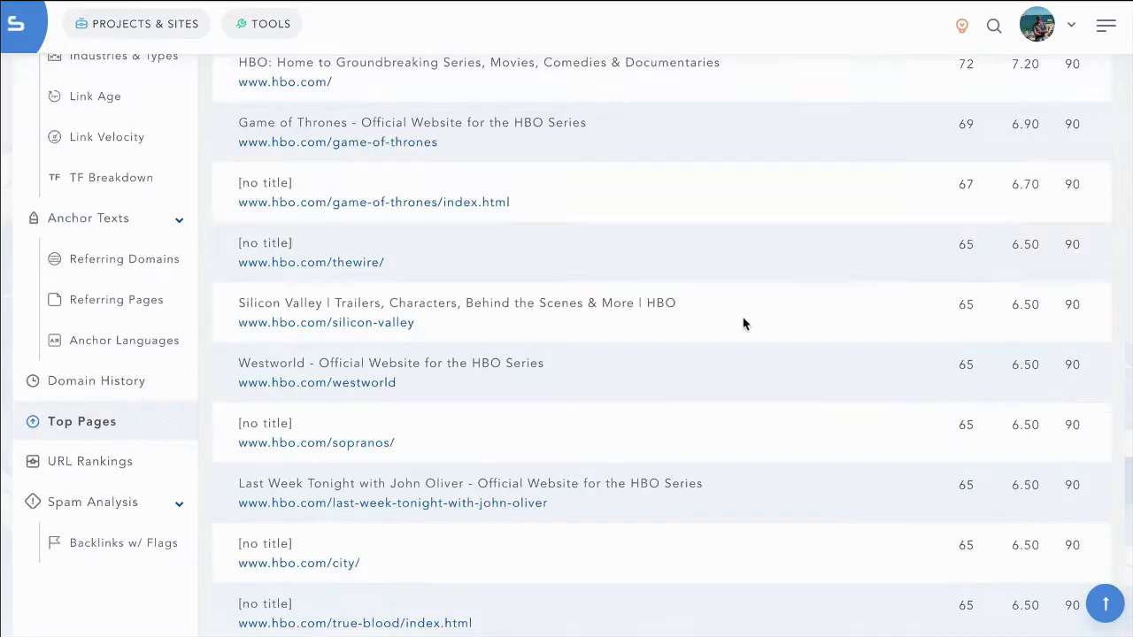
pyautogui.scroll(-1, 566, 354)
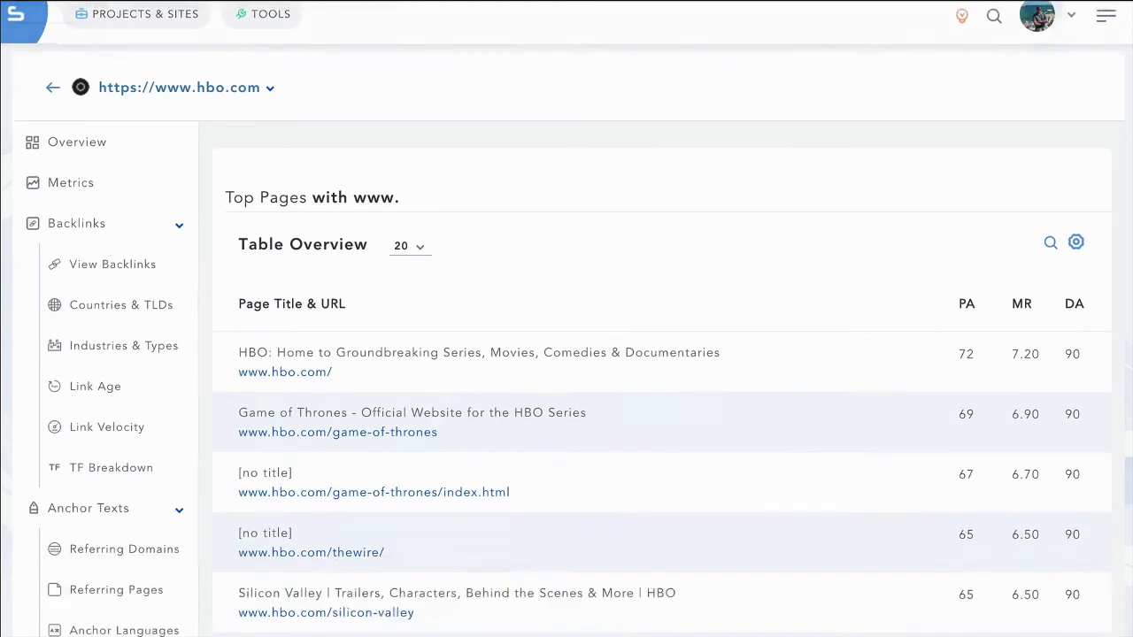
pyautogui.scroll(-2, 566, 354)
pyautogui.scroll(1, 566, 354)
pyautogui.scroll(-1, 566, 354)
pyautogui.scroll(-1, 566, 354)
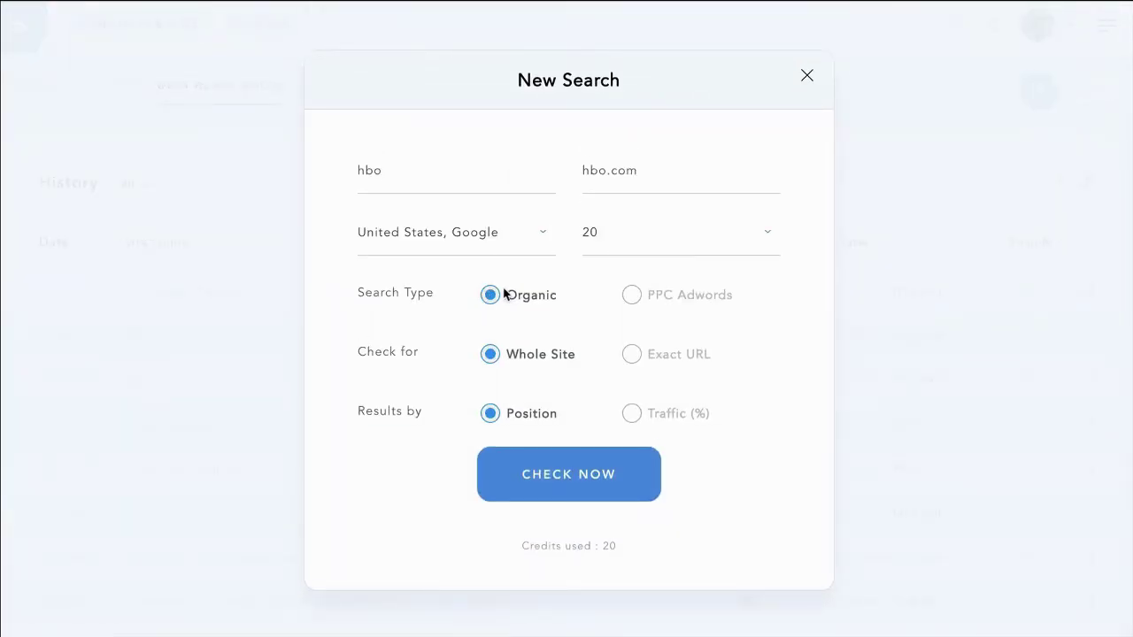
# Step: Run the hbo.com search with 75 results ordered by Traffic (%), then review the ranking keywords
pyautogui.click(645, 250)
pyautogui.click(636, 444)
pyautogui.click(631, 413)
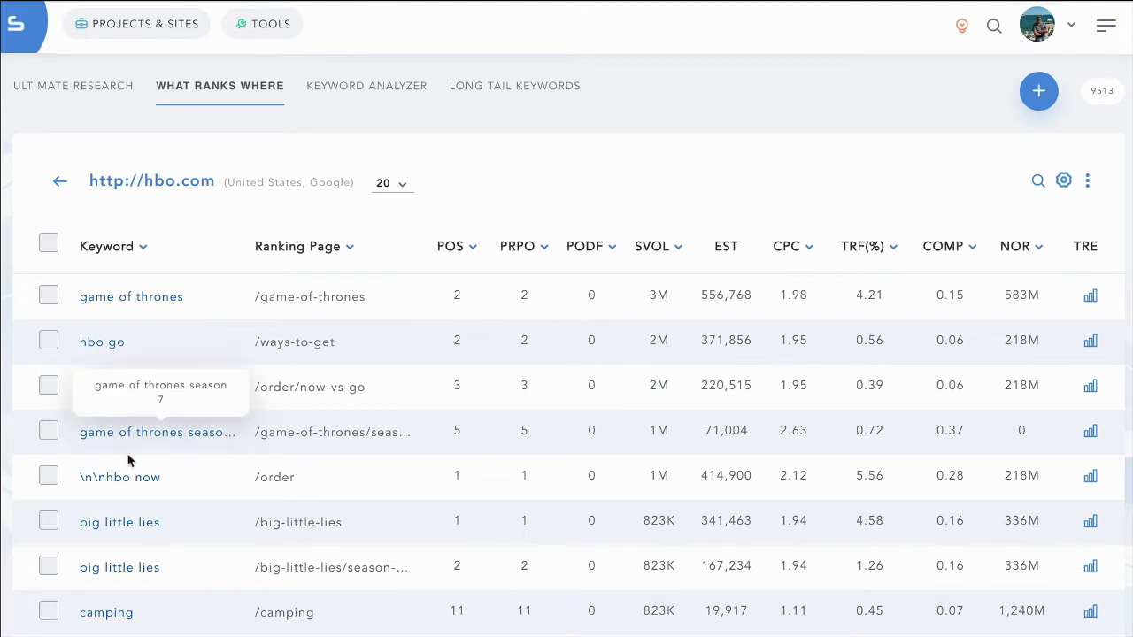
pyautogui.scroll(-3, 317, 195)
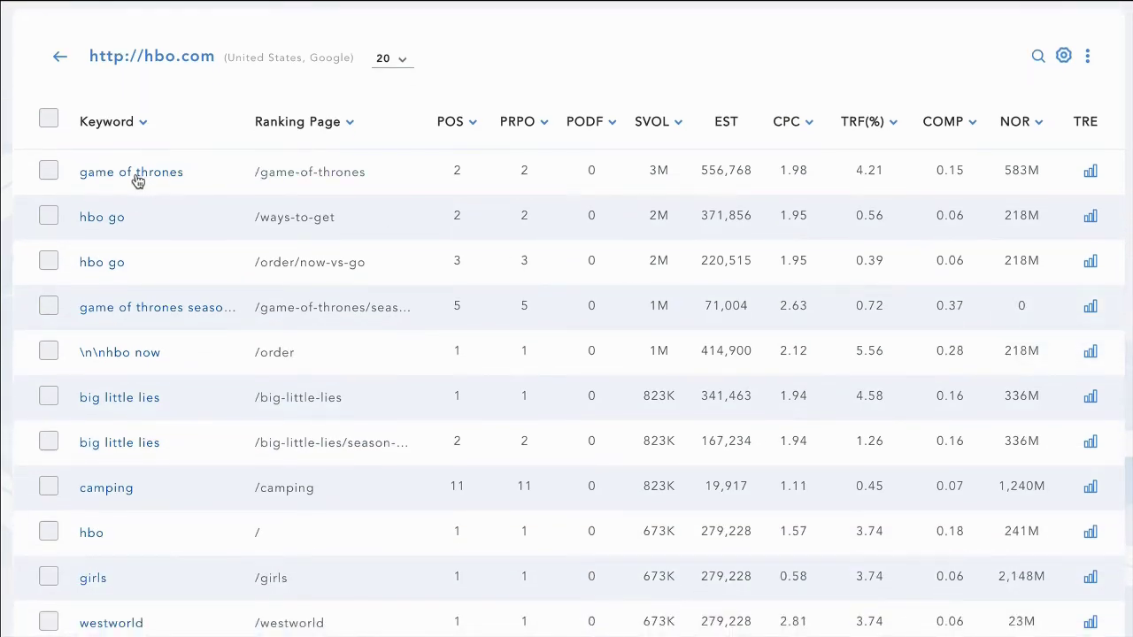
# Step: Open the game of thrones keyword analysis and scroll through its difficulty and metrics
pyautogui.click(130, 176)
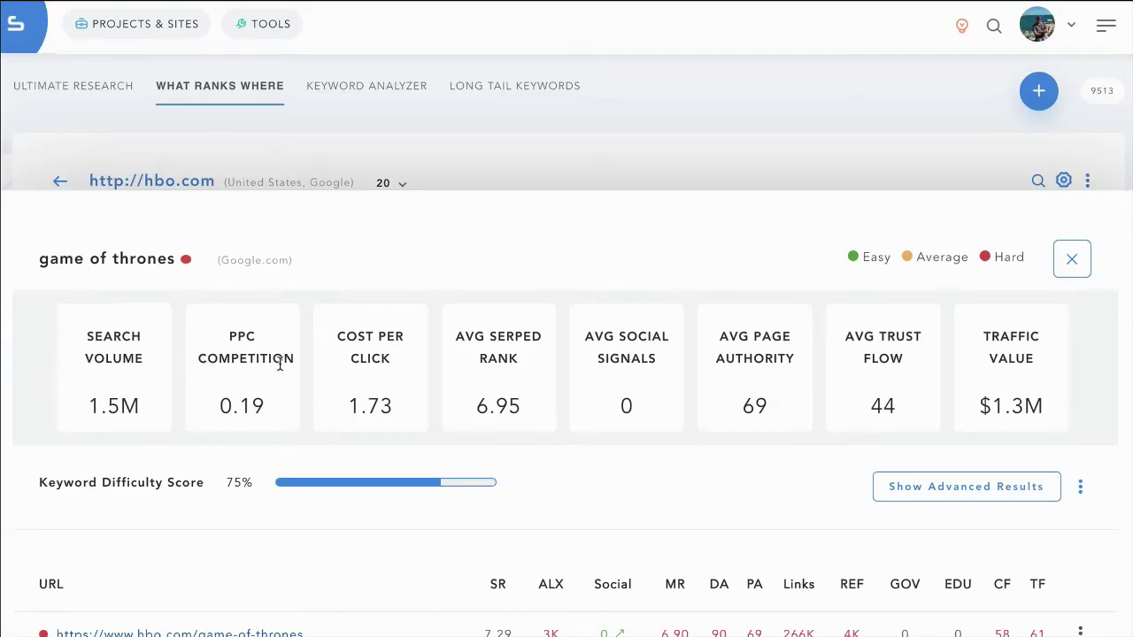
pyautogui.scroll(-4, 1119, 469)
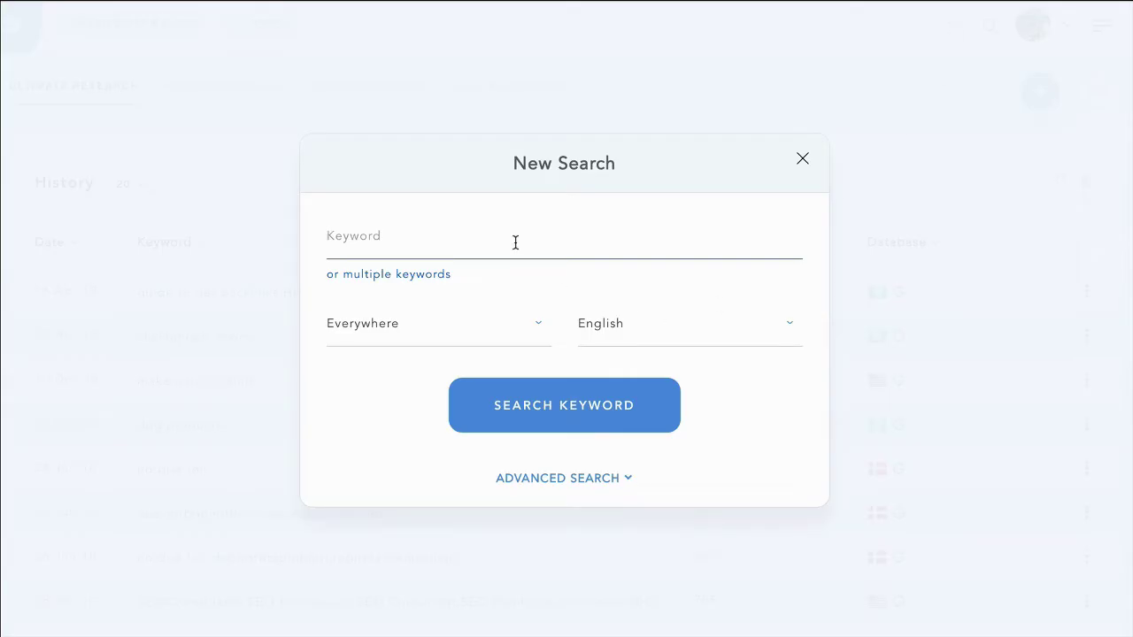
# Step: Enter the single keyword 'game of thrones', keep location Everywhere, and reveal advanced search options
pyautogui.click(378, 277)
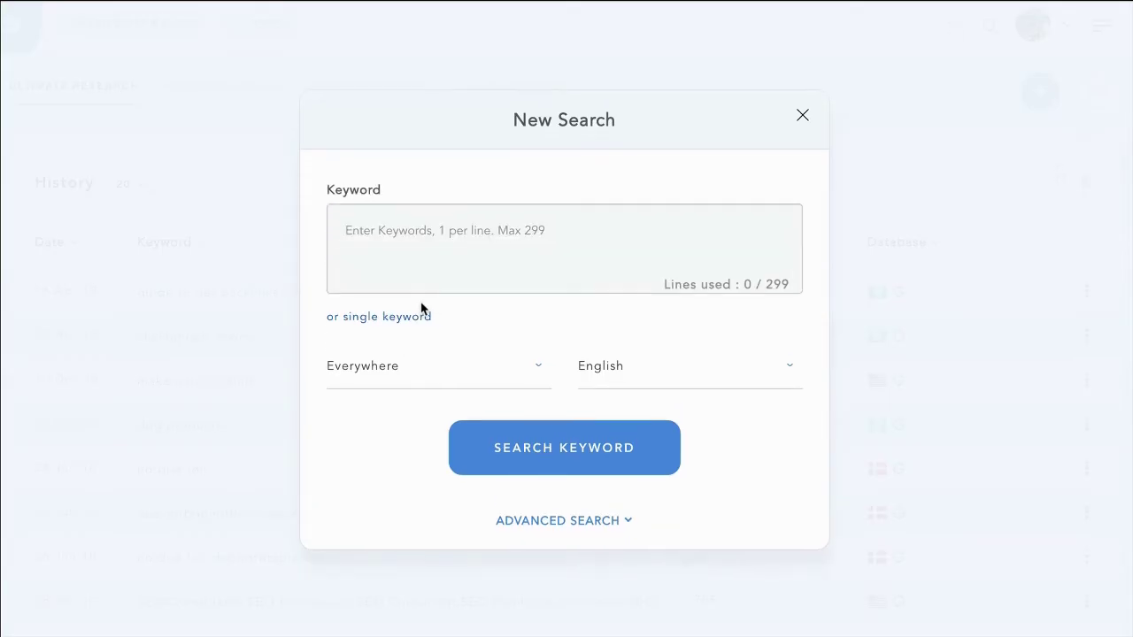
pyautogui.click(390, 233)
pyautogui.click(369, 320)
pyautogui.click(426, 253)
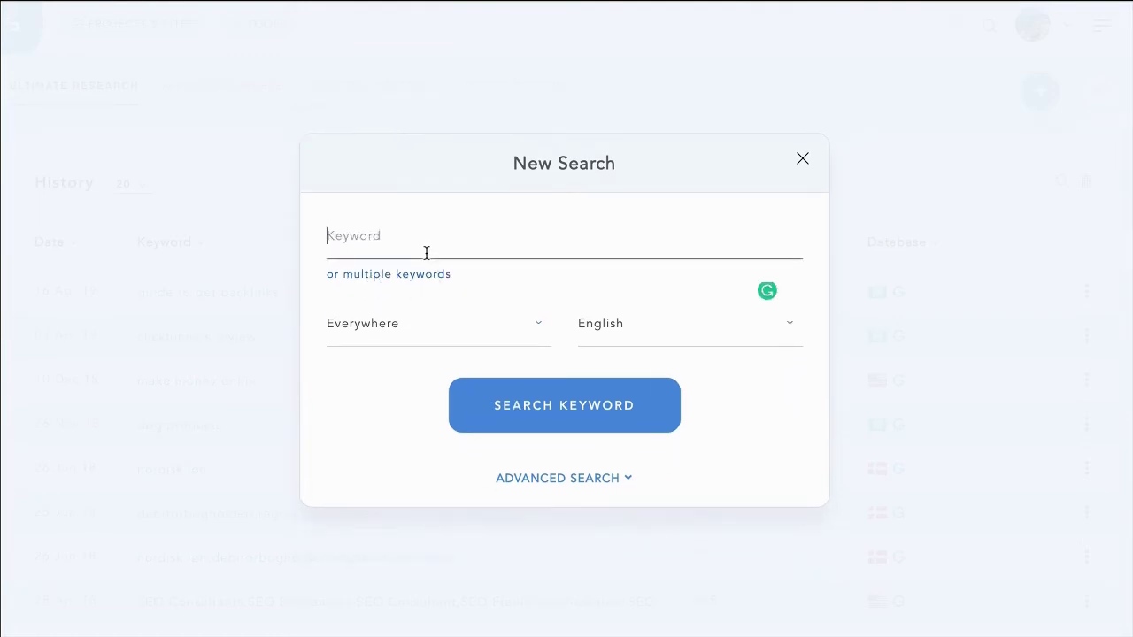
pyautogui.write('game of th')
pyautogui.write('rones')
pyautogui.click(423, 325)
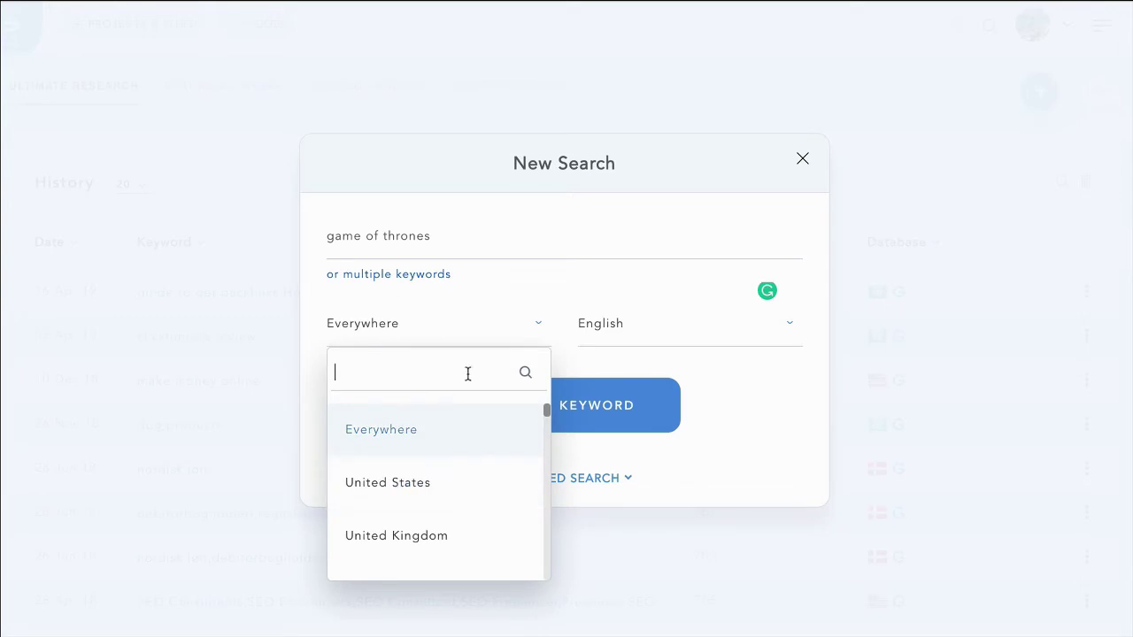
pyautogui.click(767, 378)
pyautogui.click(556, 478)
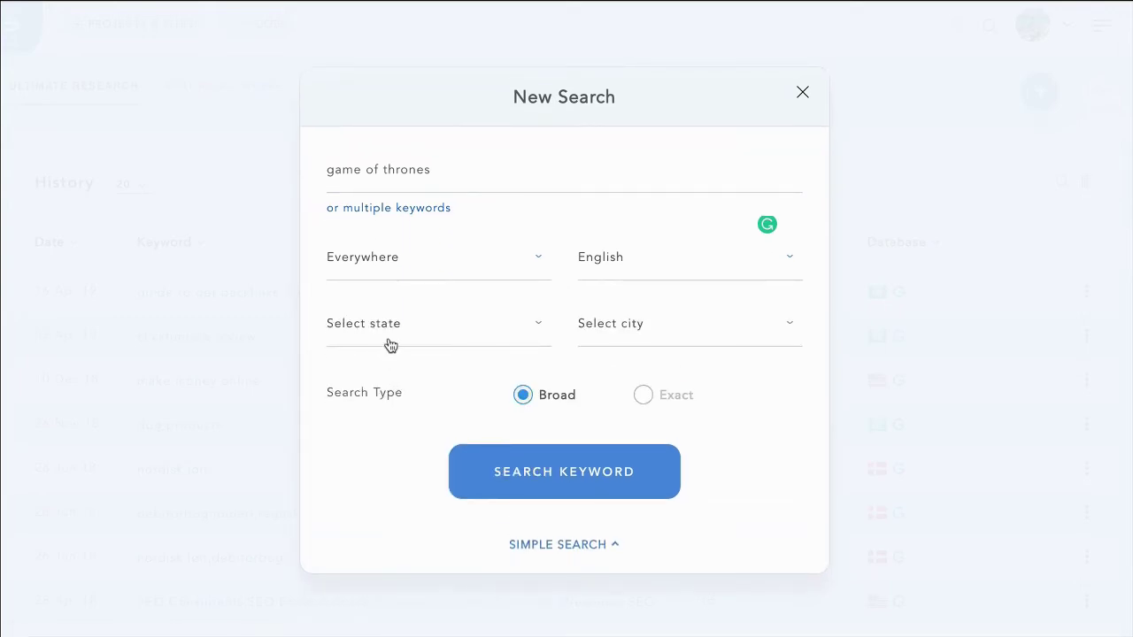
# Step: Collapse the search form and review game of thrones' search-volume trend and revenue estimate
pyautogui.click(587, 543)
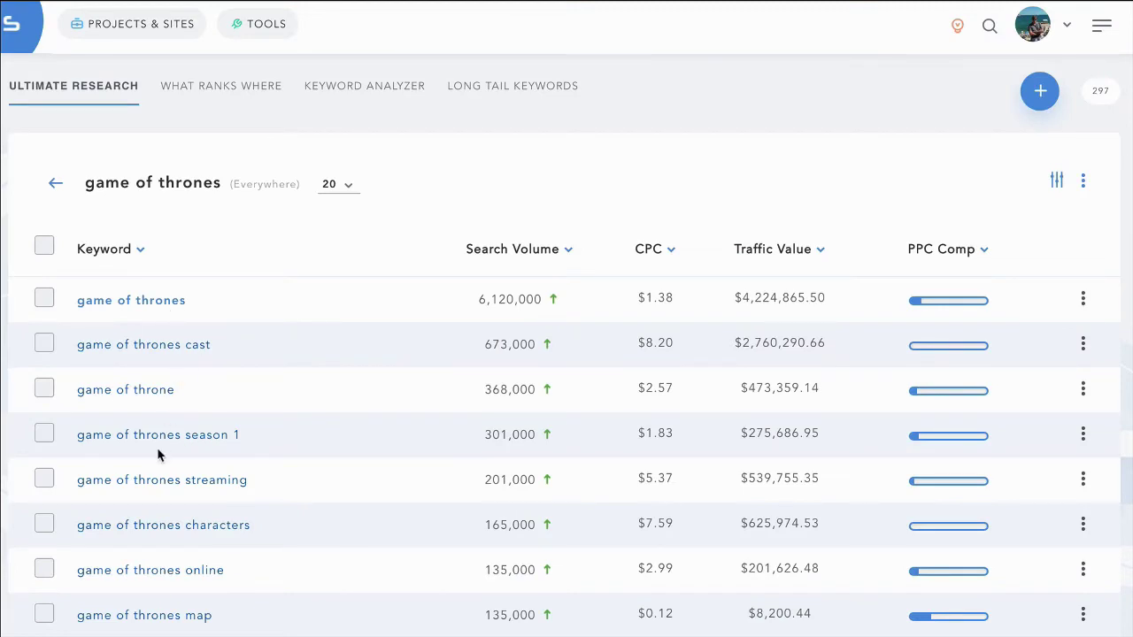
pyautogui.click(512, 301)
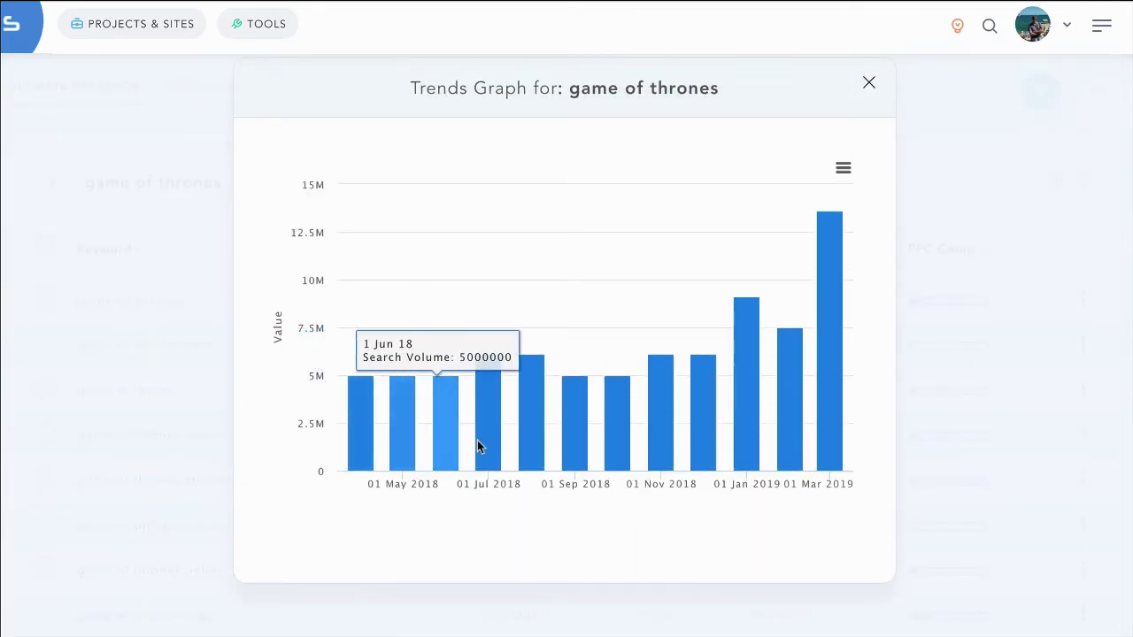
pyautogui.moveTo(829, 354)
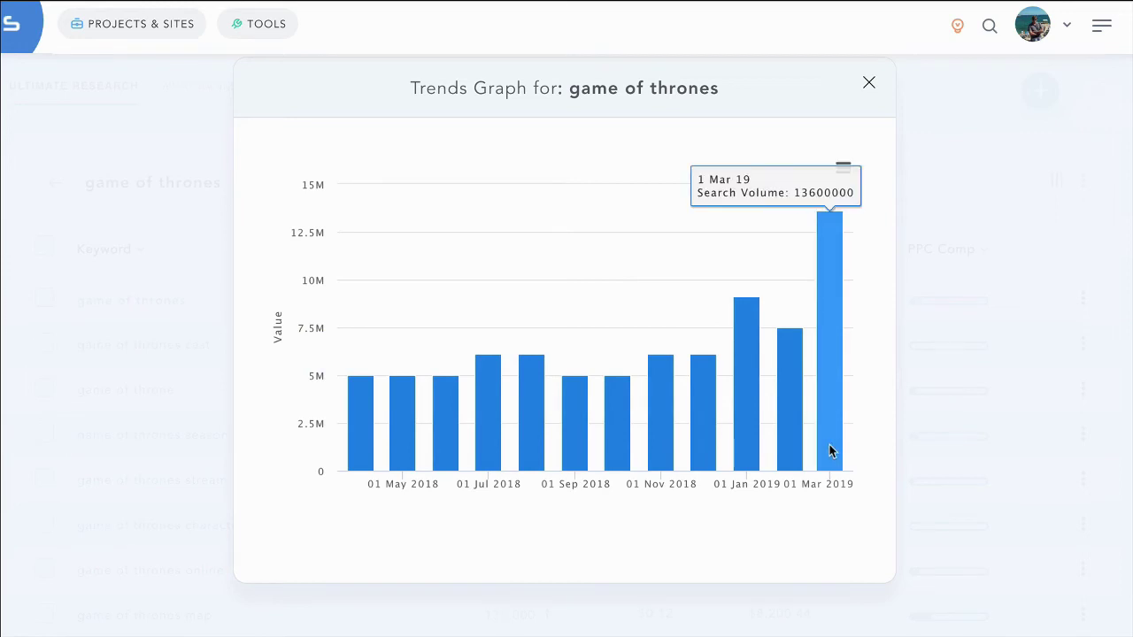
pyautogui.click(956, 458)
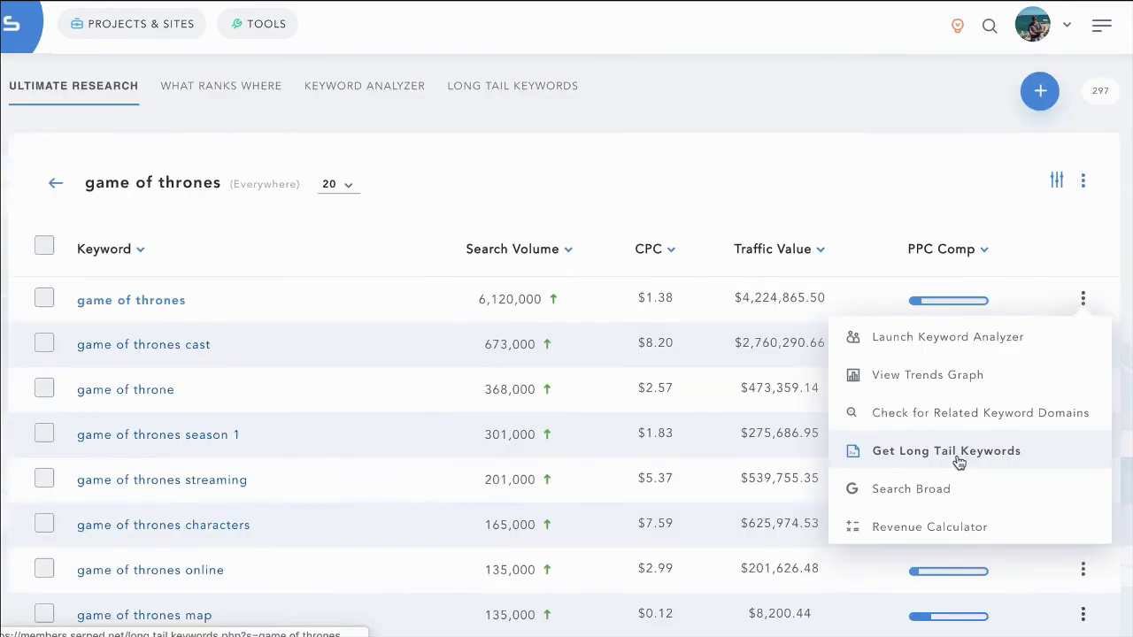
pyautogui.click(947, 528)
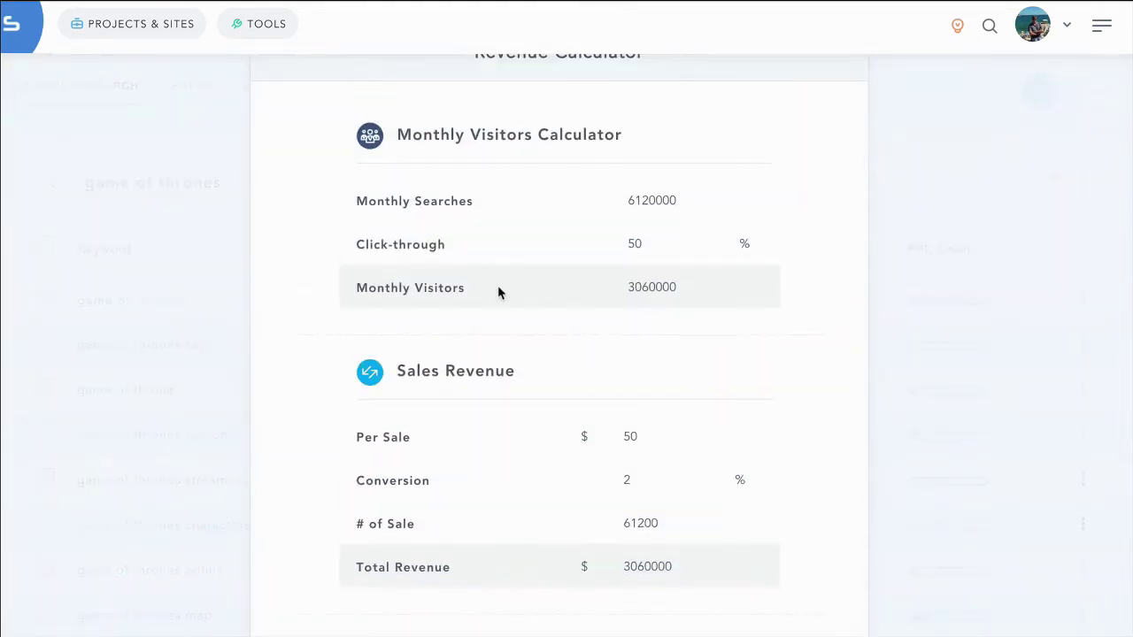
pyautogui.click(955, 318)
# Step: Check the export options, then select game of thrones and game of thrones cast
pyautogui.click(1081, 183)
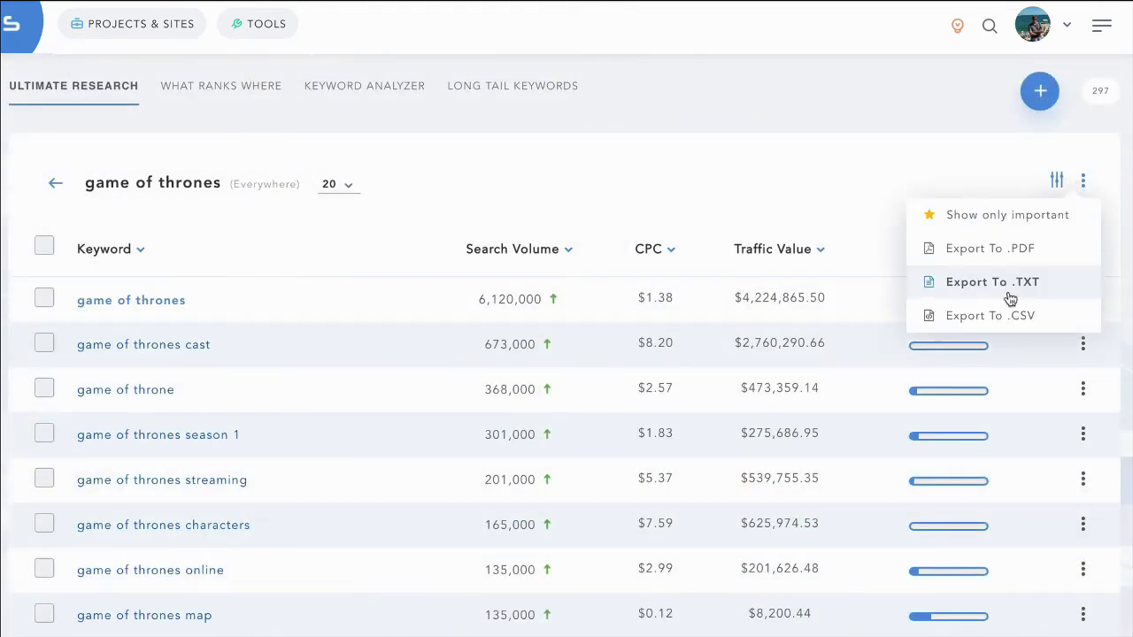
pyautogui.click(905, 177)
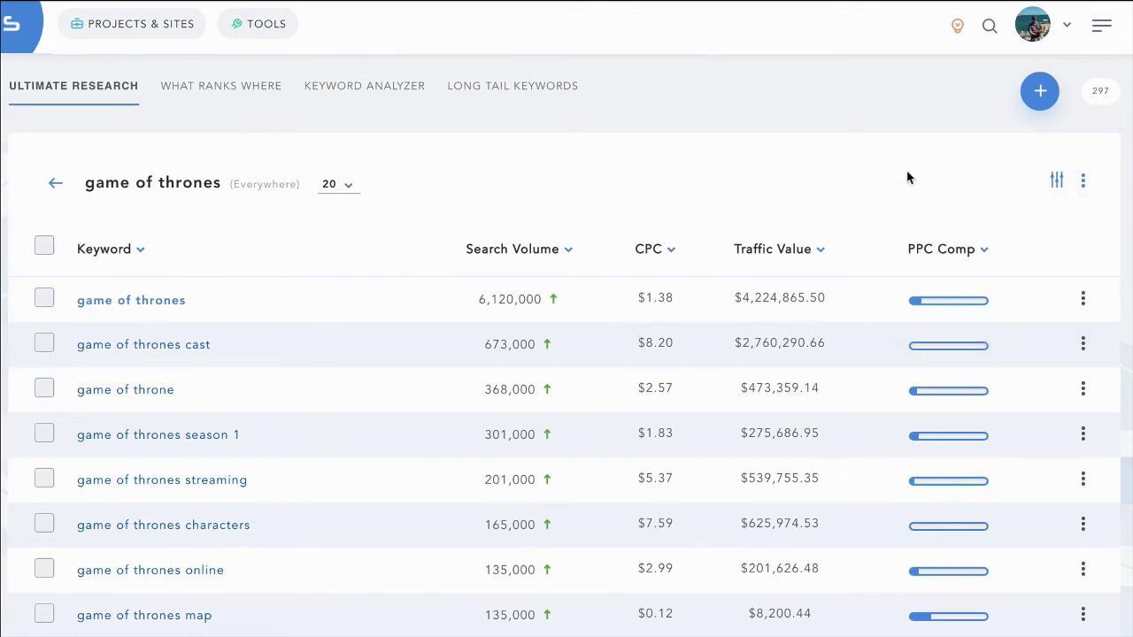
pyautogui.click(44, 298)
pyautogui.click(44, 343)
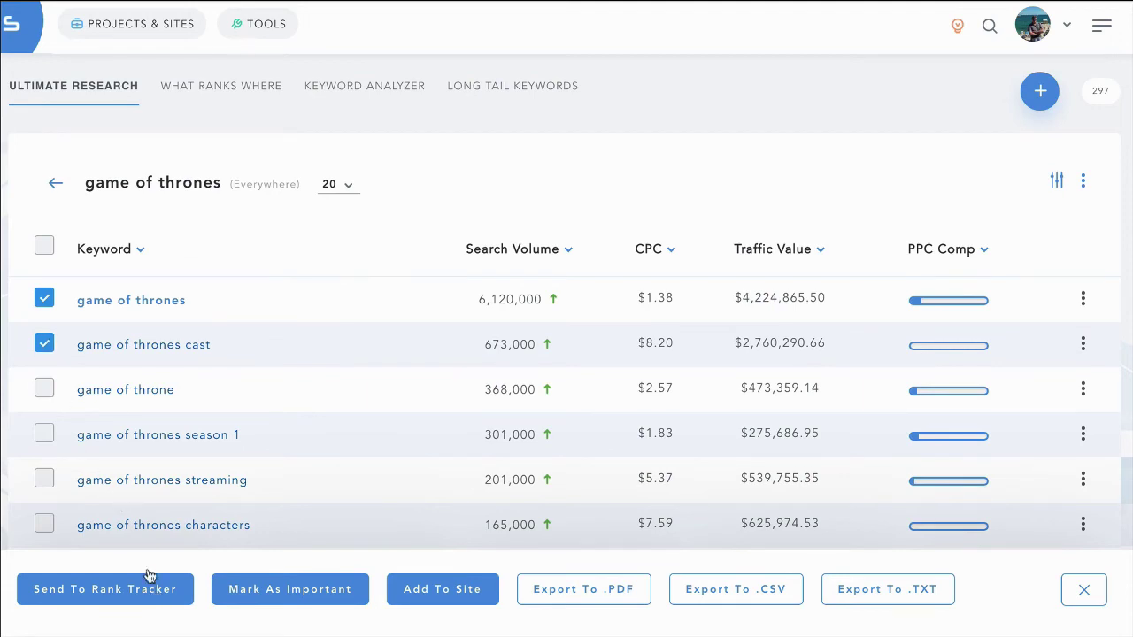
# Step: Deselect game of thrones cast and scroll down the serped.com rank tracker keyword table
pyautogui.click(44, 343)
pyautogui.scroll(-1, 566, 354)
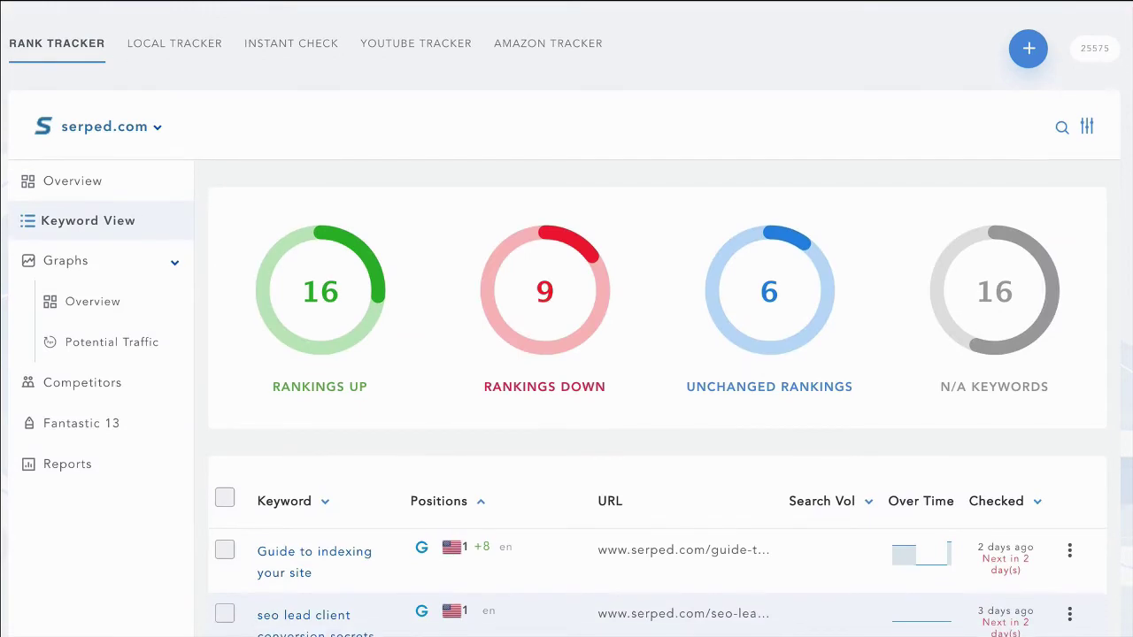
pyautogui.scroll(-1, 1131, 117)
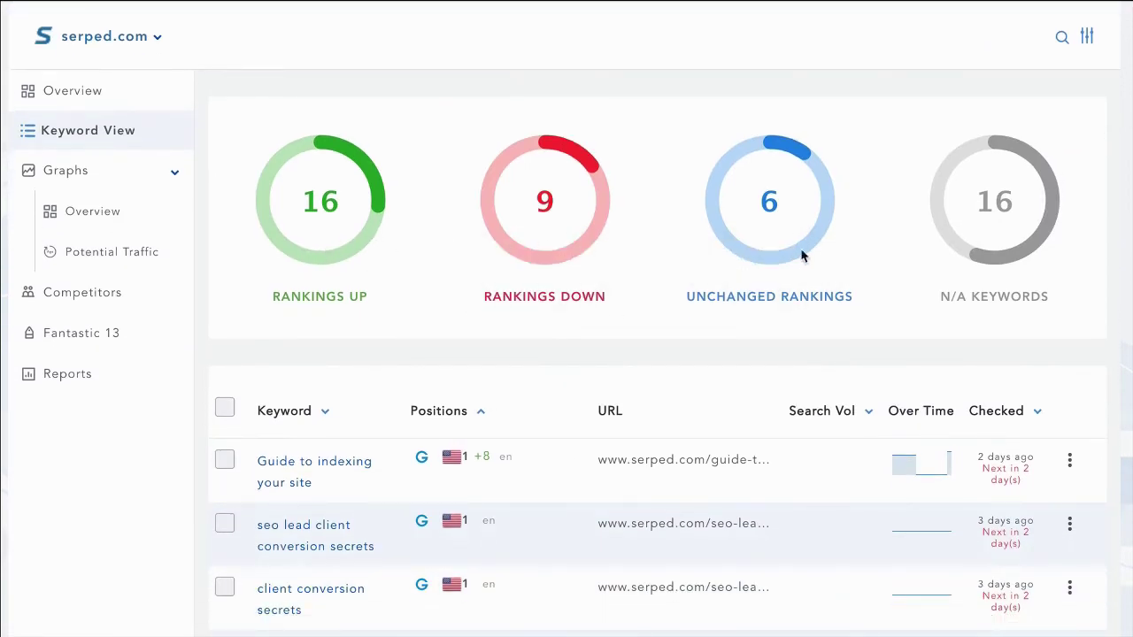
pyautogui.scroll(-2, 284, 207)
pyautogui.scroll(-3, 284, 207)
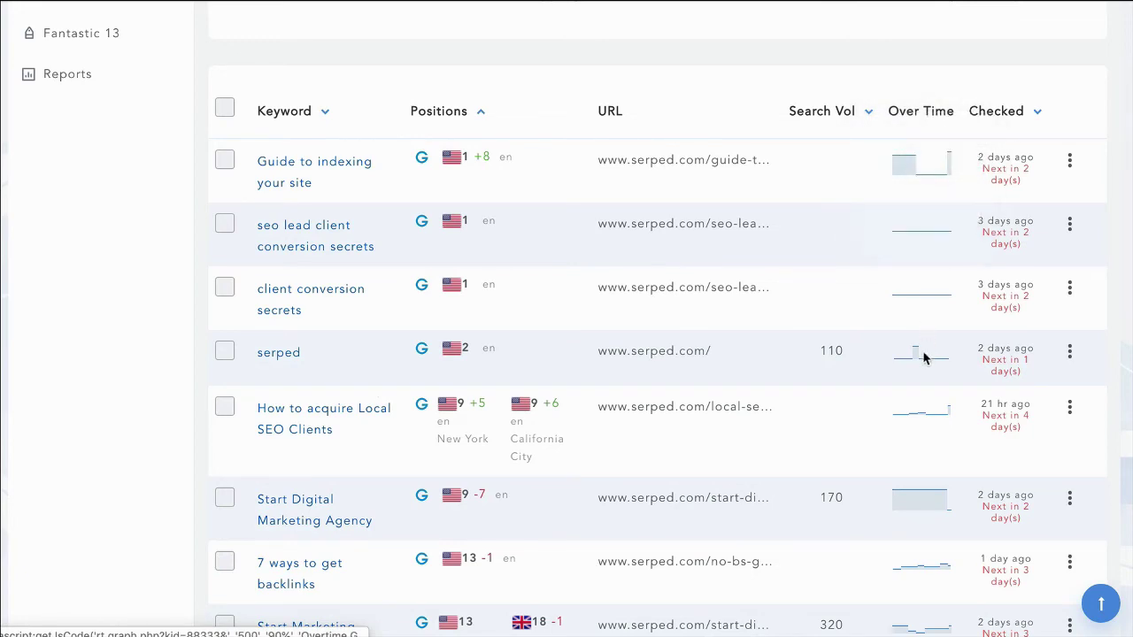
pyautogui.moveTo(920, 500)
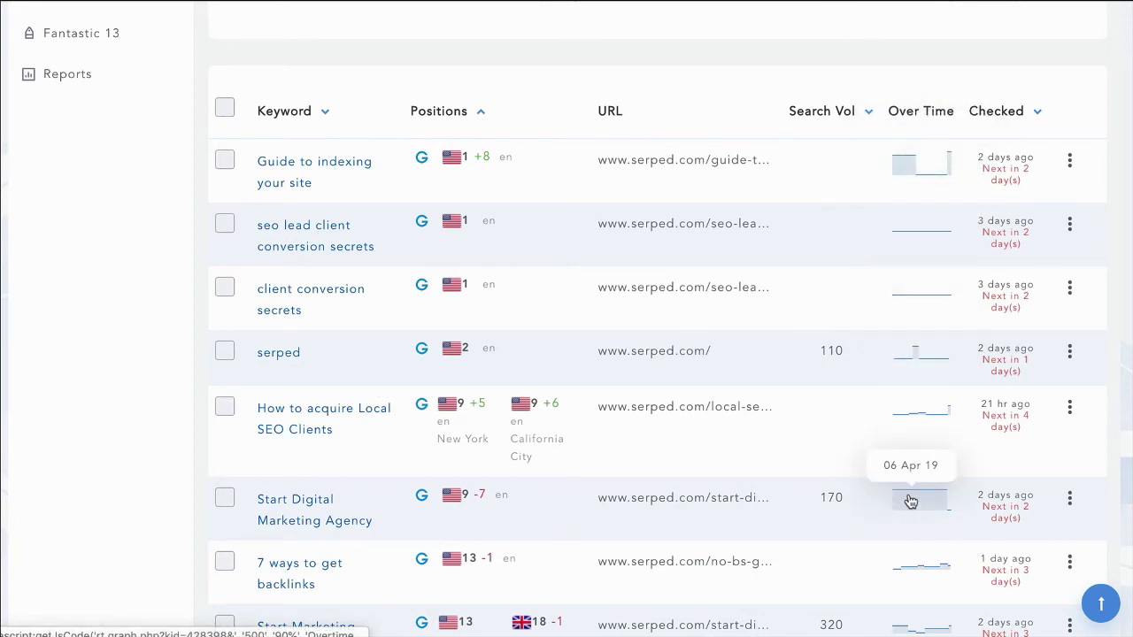
# Step: View Start Digital Marketing Agency's ranking history, falling from 2 to 9, then close it
pyautogui.click(904, 496)
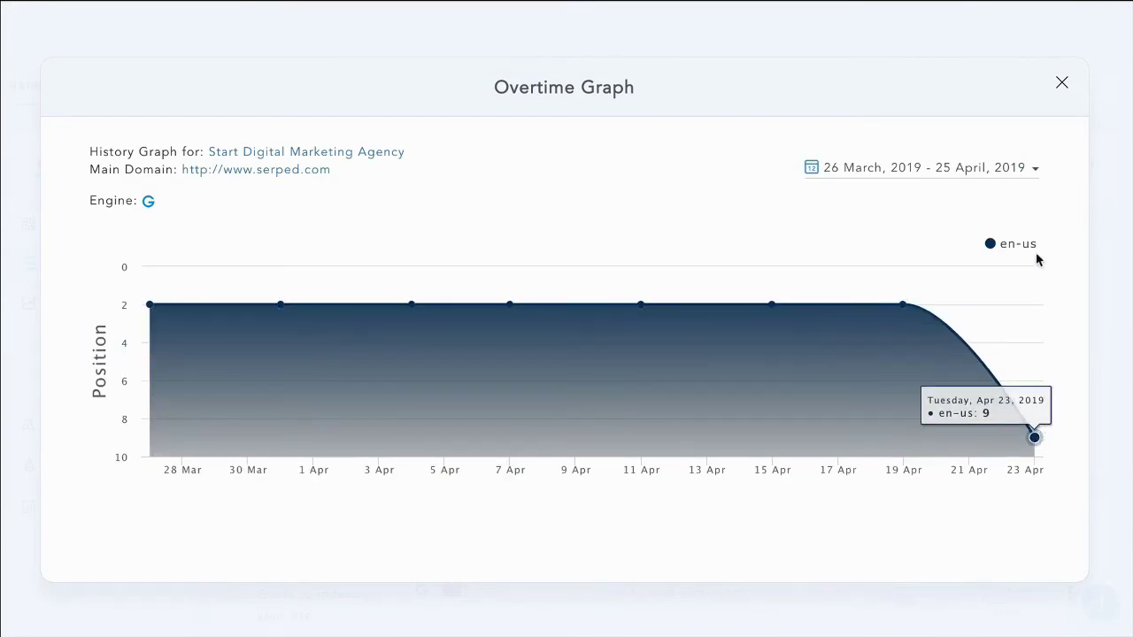
pyautogui.click(1035, 170)
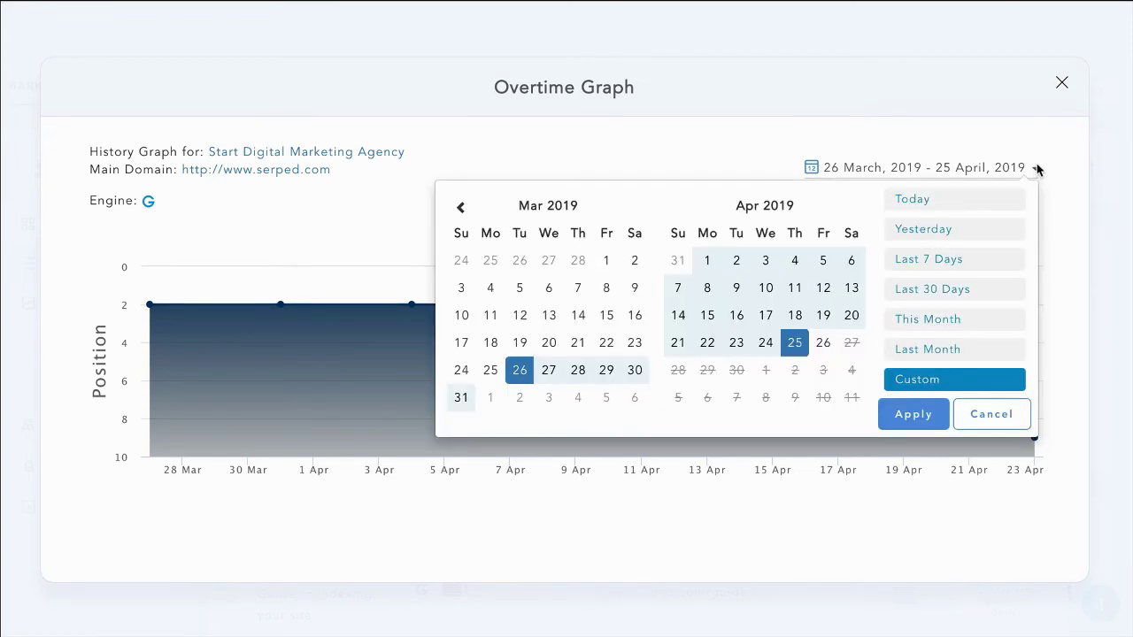
pyautogui.click(1038, 170)
pyautogui.click(1061, 83)
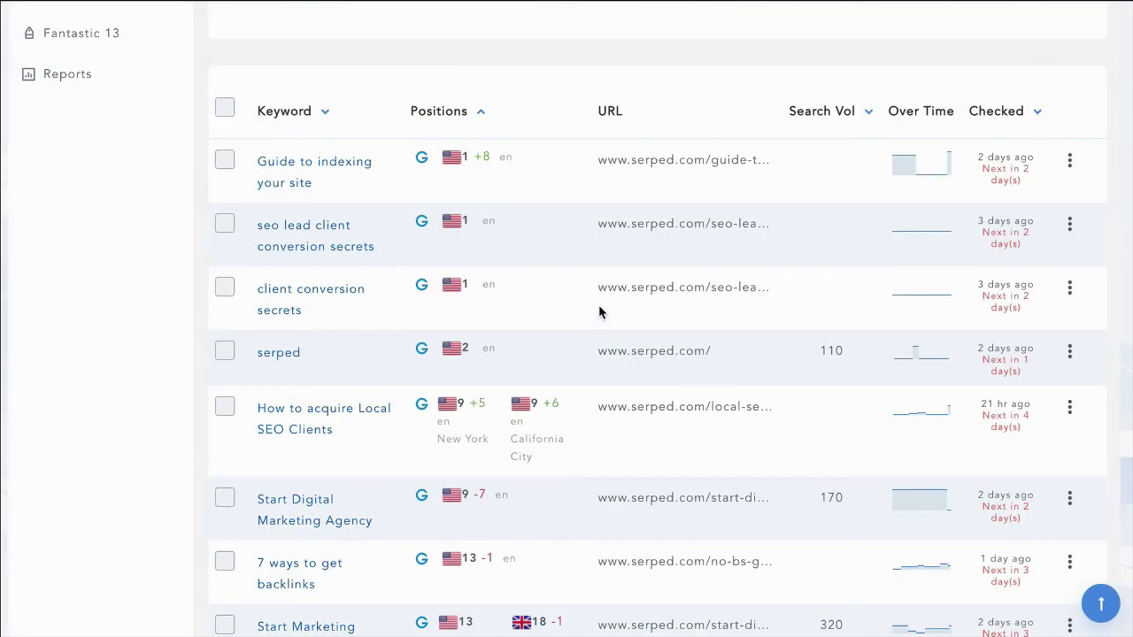
# Step: Open the Guide to indexing your site keyword details and its date range choices
pyautogui.click(1070, 160)
pyautogui.click(1020, 207)
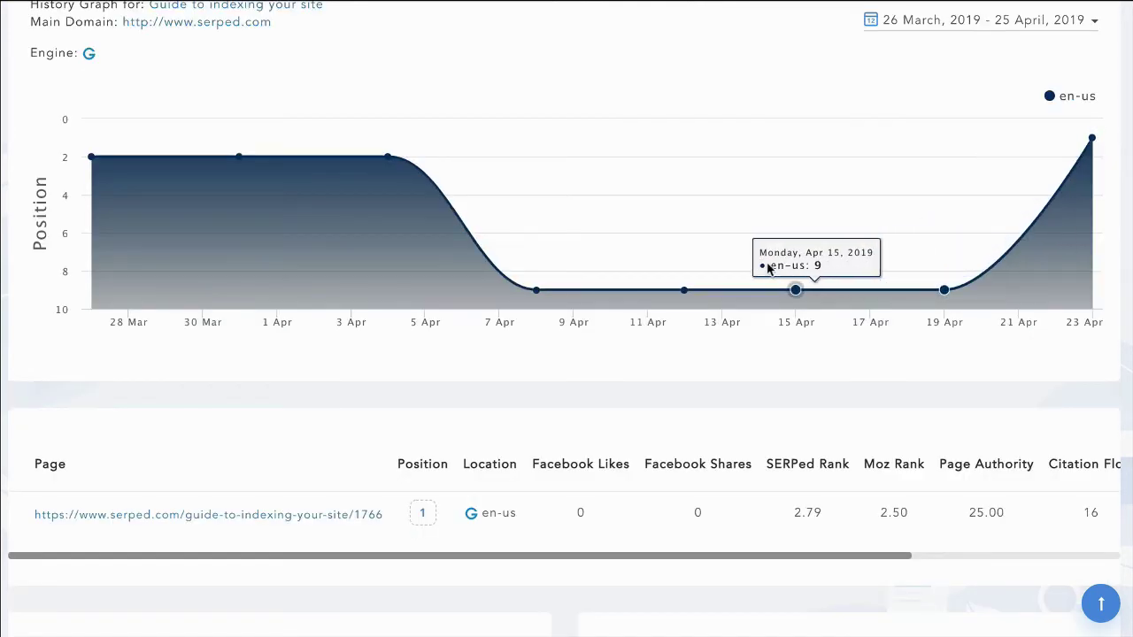
pyautogui.click(1092, 22)
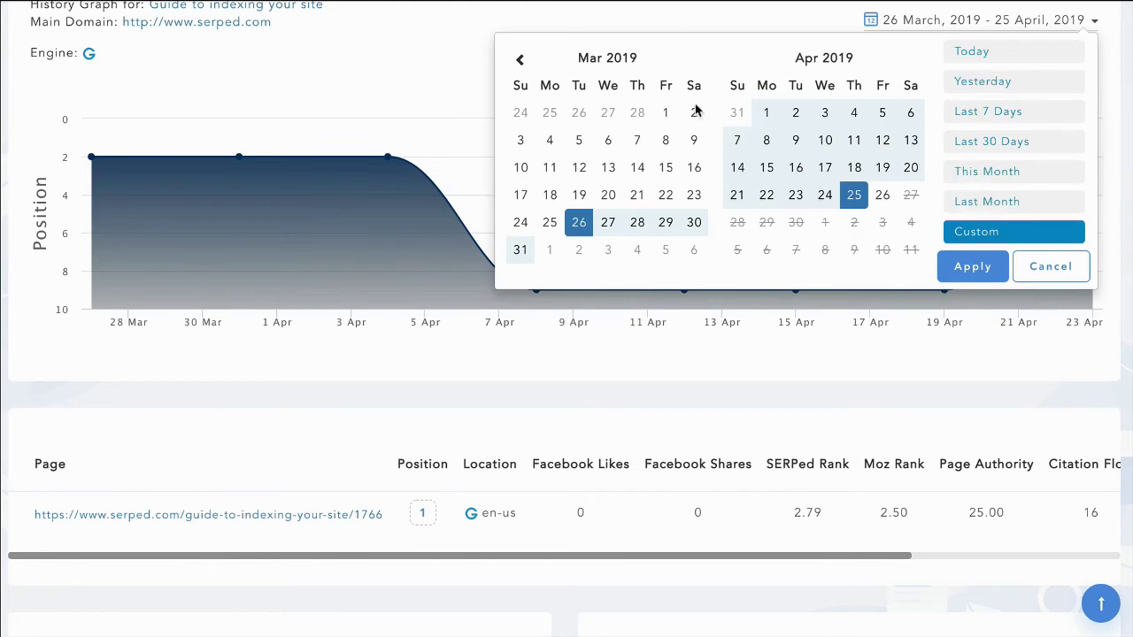
# Step: Scroll past notes and Ranking Table to the Competitors chart and check its en-us options
pyautogui.scroll(-6, 1119, 184)
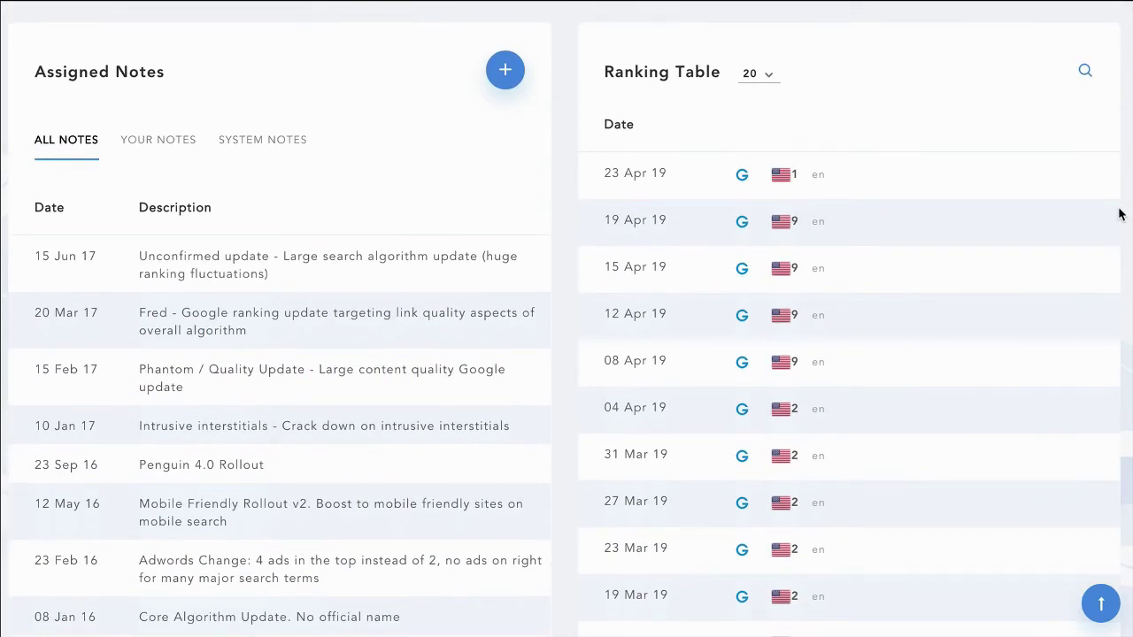
pyautogui.scroll(-1, 1119, 214)
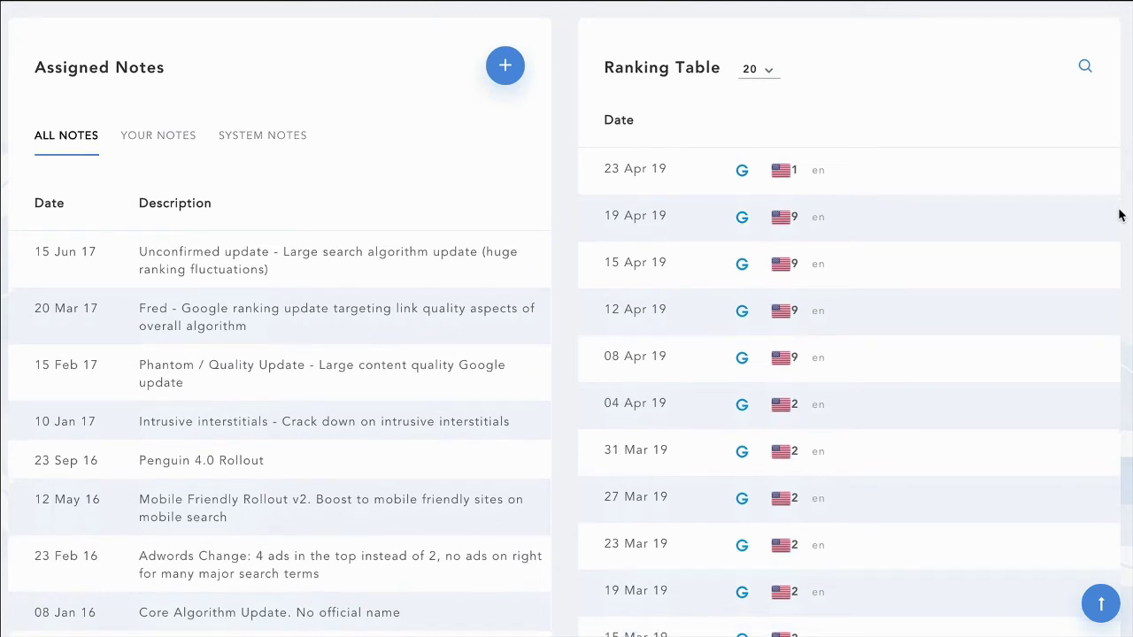
pyautogui.scroll(4, 1119, 214)
pyautogui.scroll(3, 1122, 133)
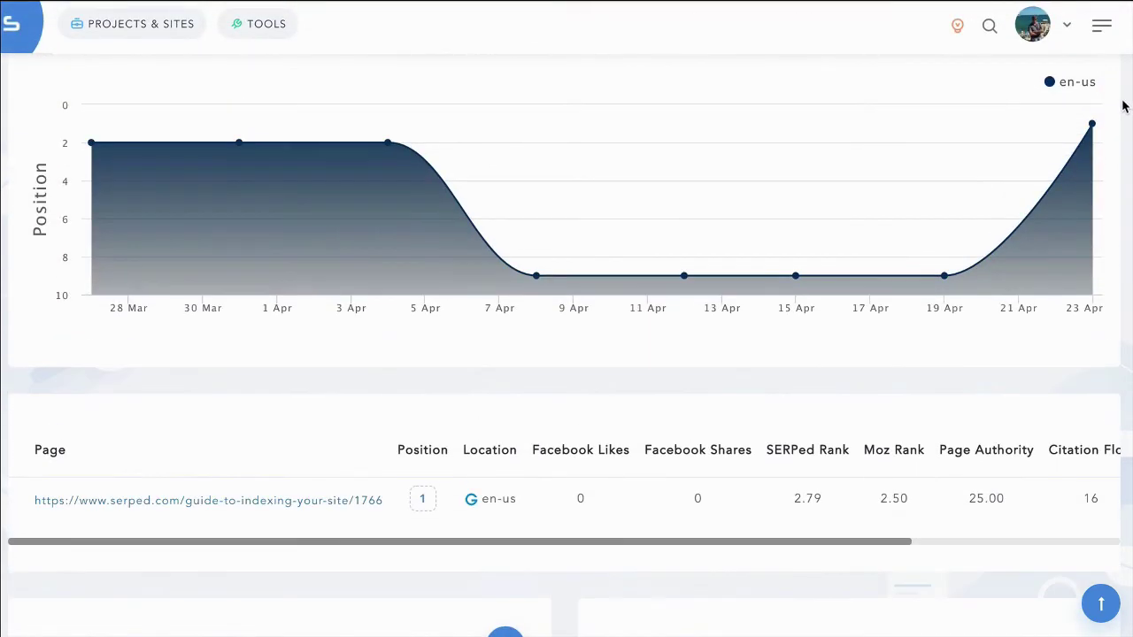
pyautogui.scroll(-1, 1125, 106)
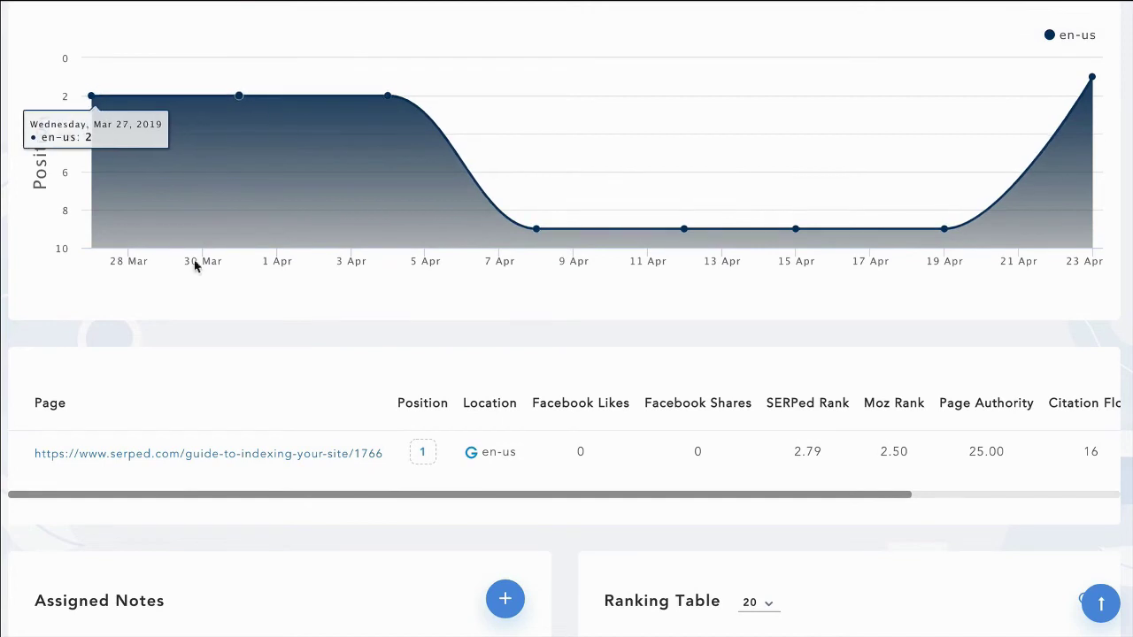
pyautogui.scroll(-6, 1126, 257)
pyautogui.scroll(-2, 1122, 288)
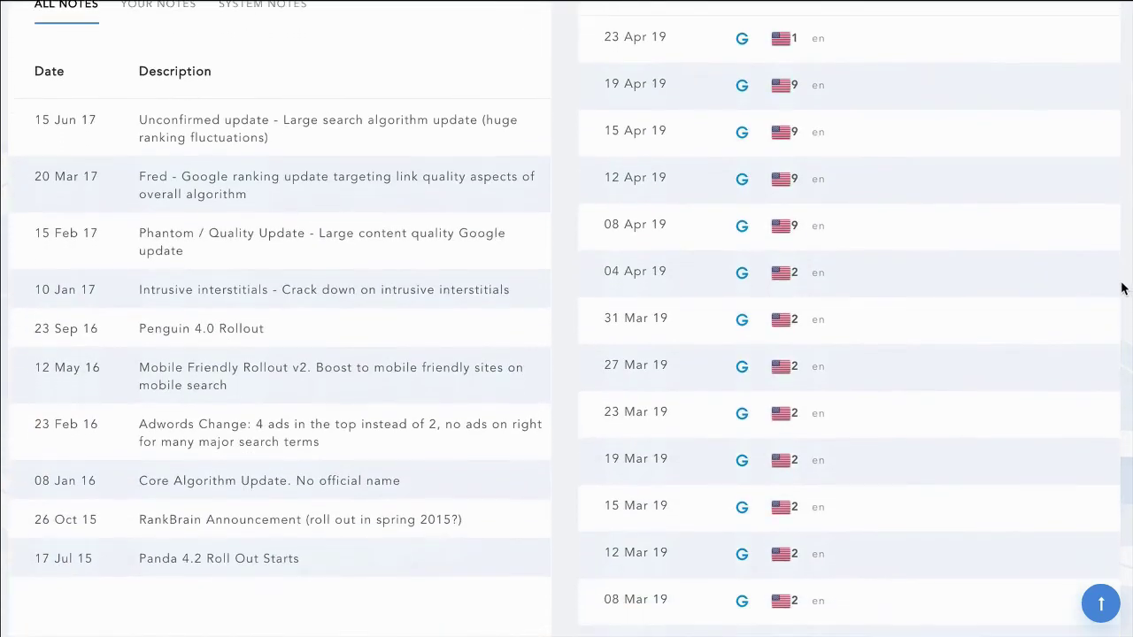
pyautogui.scroll(-1, 1121, 301)
pyautogui.scroll(-2, 1120, 336)
pyautogui.scroll(-5, 1106, 416)
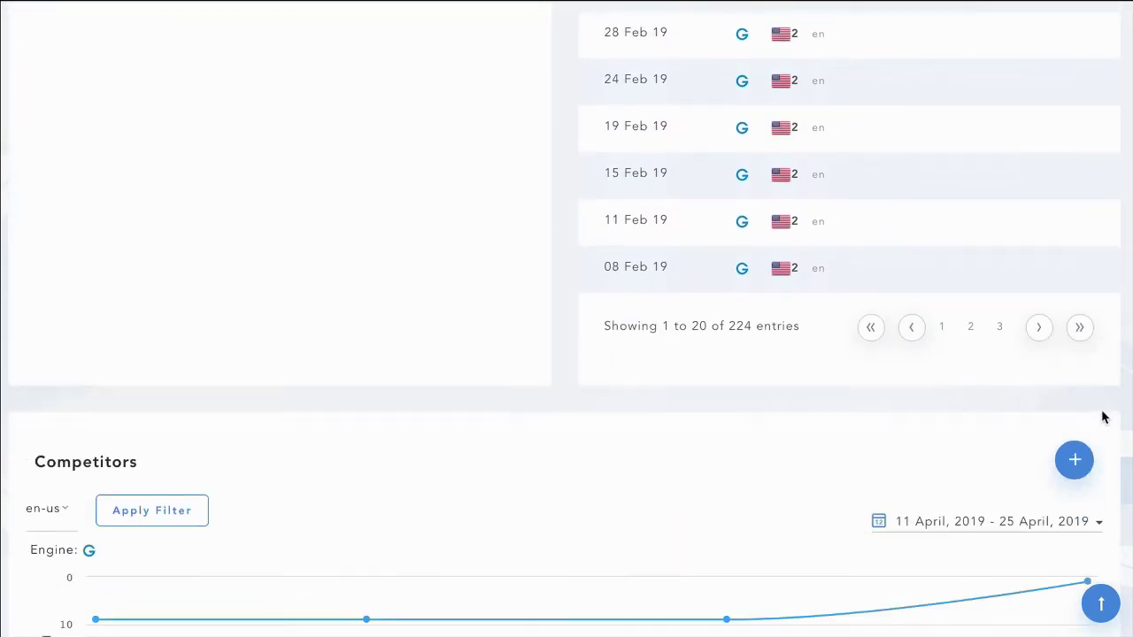
pyautogui.scroll(-1, 1101, 444)
pyautogui.scroll(-3, 1102, 450)
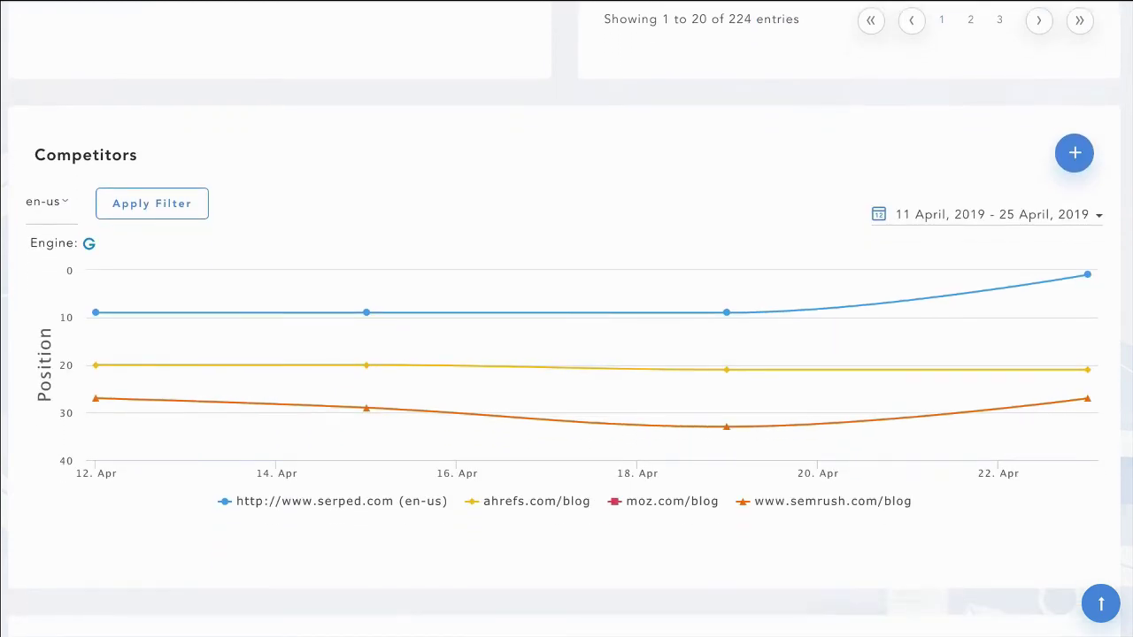
pyautogui.scroll(-1, 1102, 451)
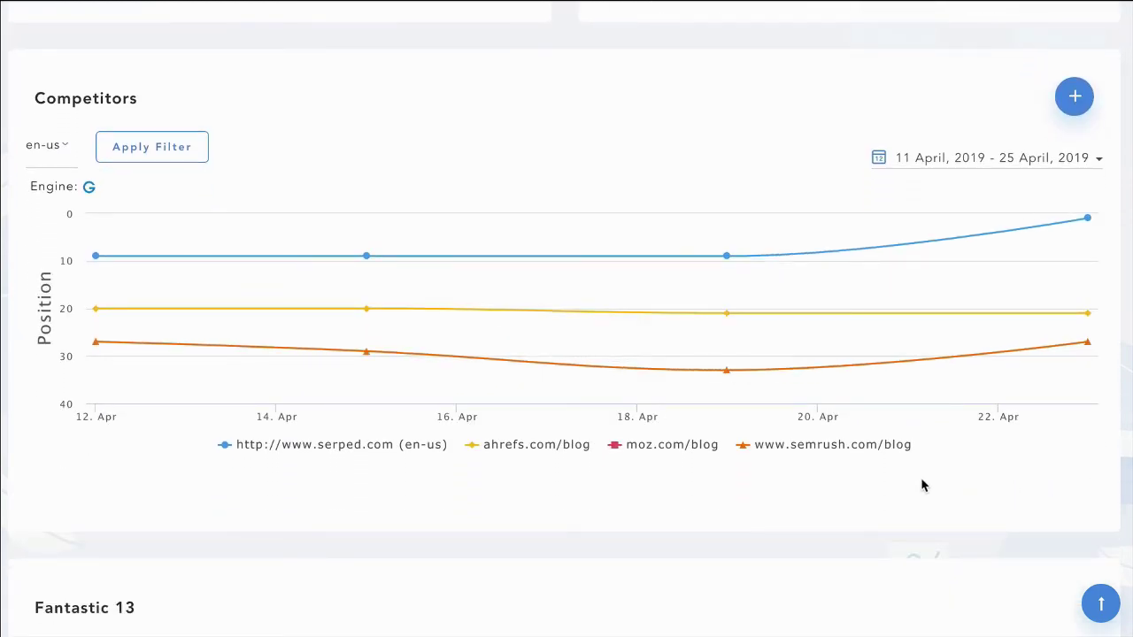
pyautogui.moveTo(96, 312)
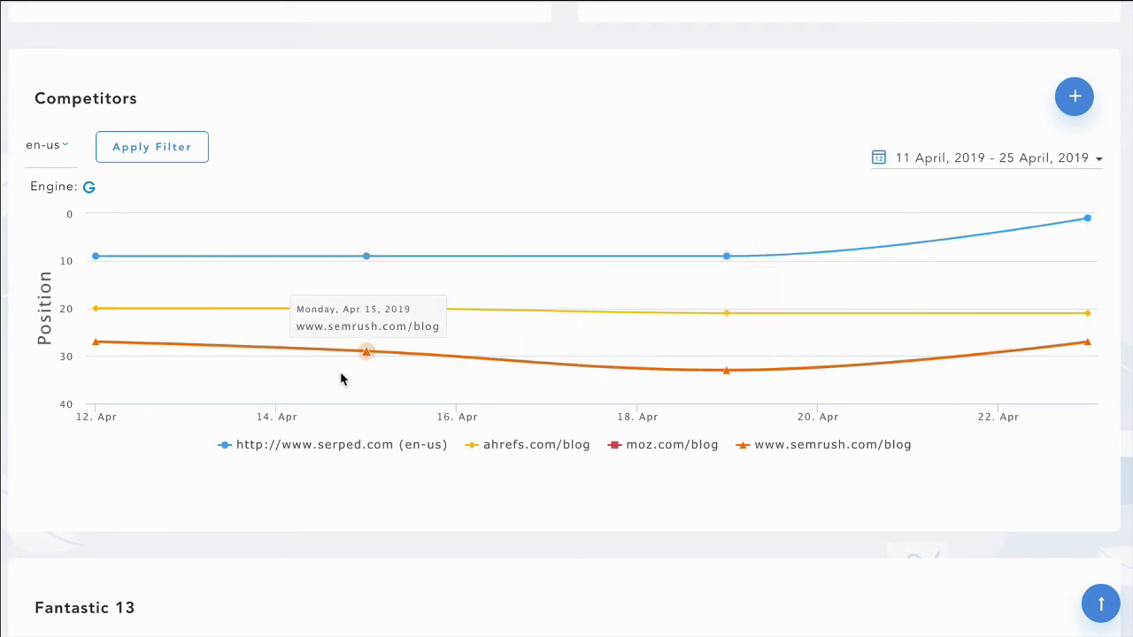
pyautogui.click(35, 149)
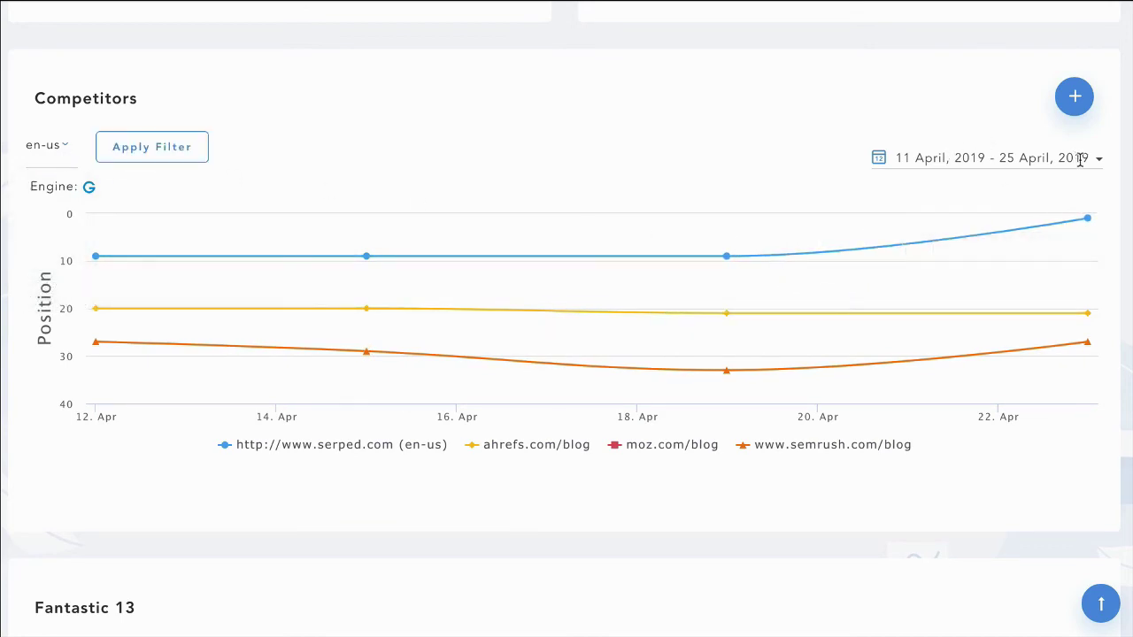
# Step: Isolate webris.org/google-index in Fantastic 13 to show its metrics (DA 42, PA 25)
pyautogui.scroll(-6, 1126, 549)
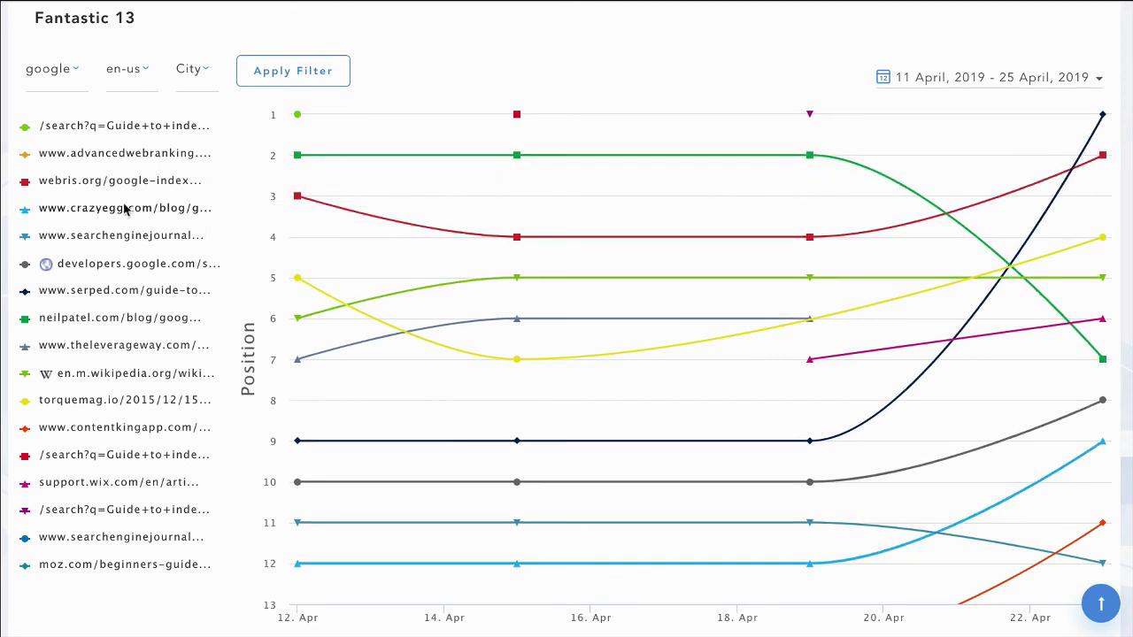
pyautogui.click(101, 183)
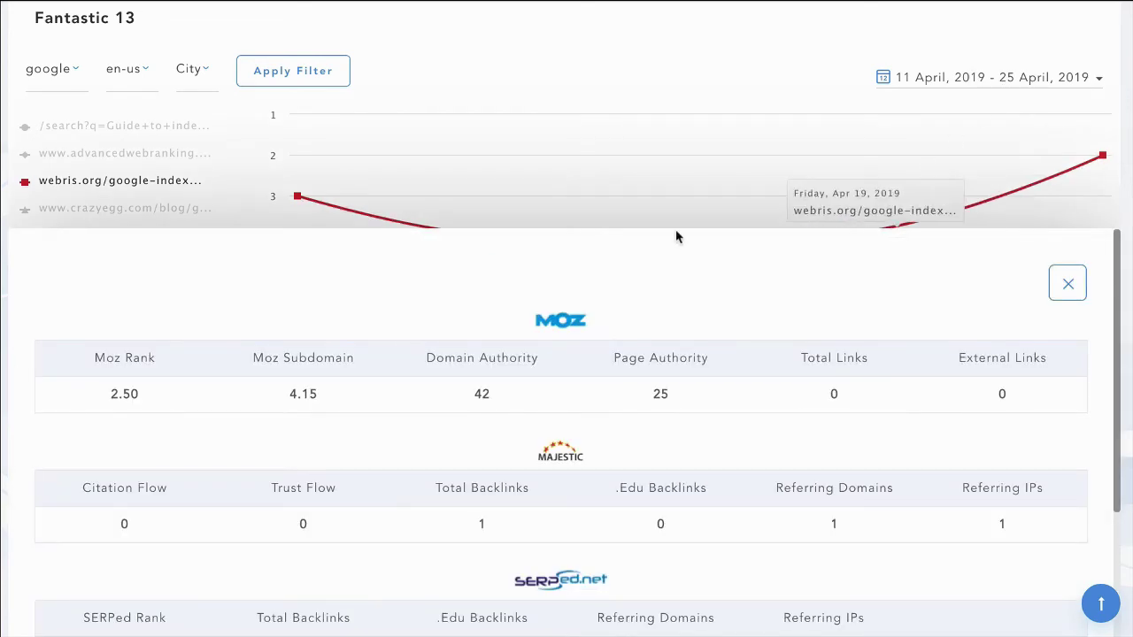
# Step: Close the webris.org metrics panel
pyautogui.click(1066, 286)
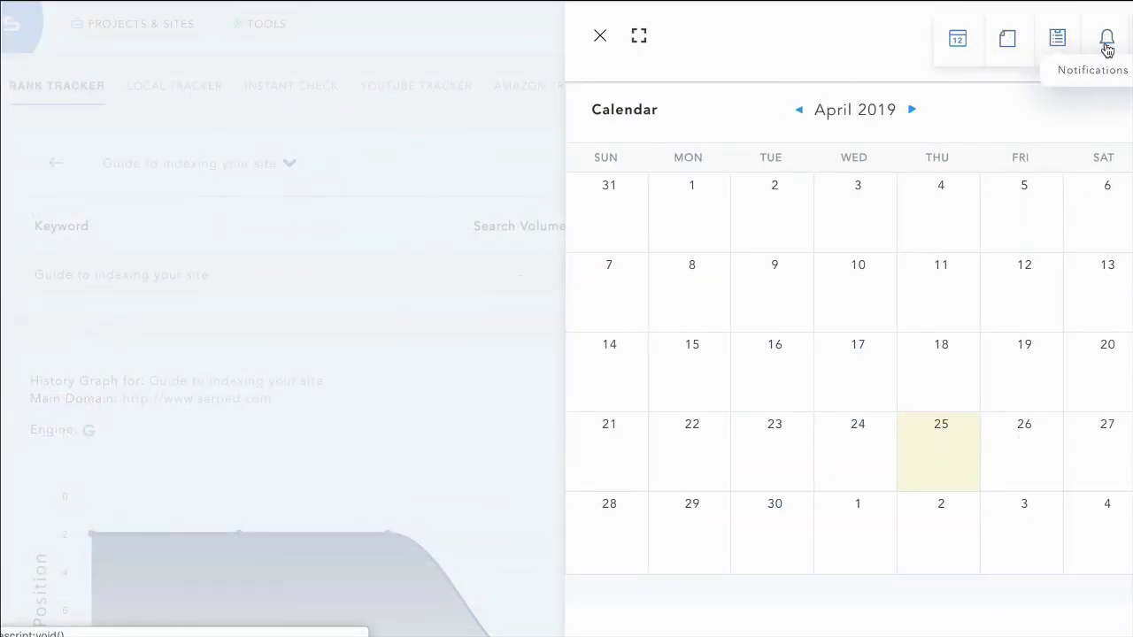
# Step: Start a Create Task for 26 April, then open and close the help resources list
pyautogui.click(1028, 436)
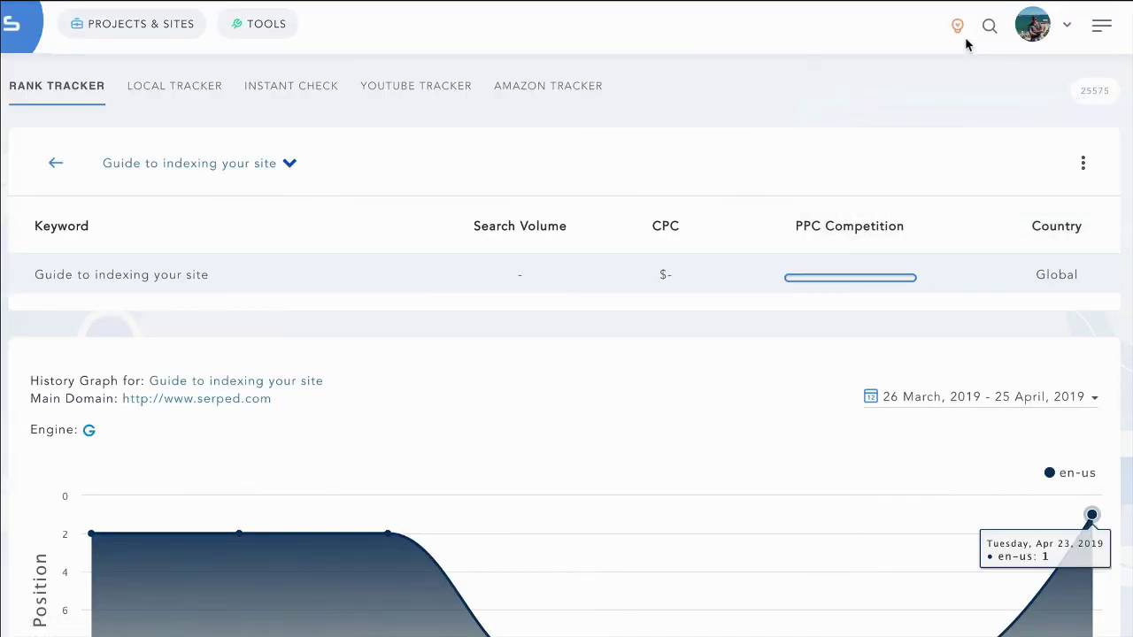
pyautogui.click(957, 26)
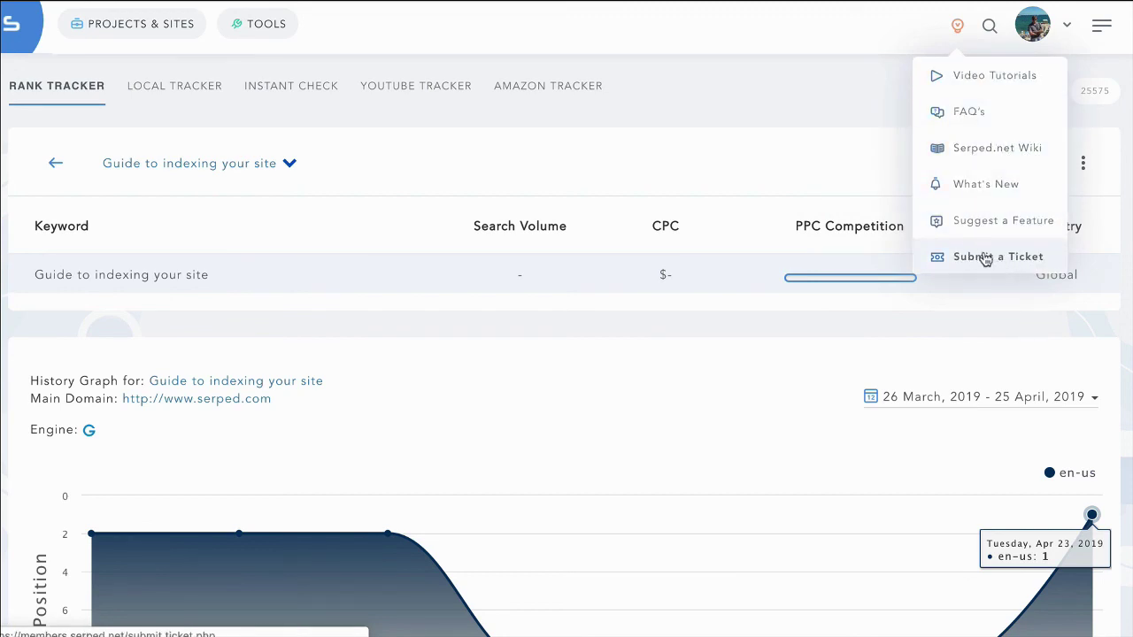
pyautogui.click(954, 29)
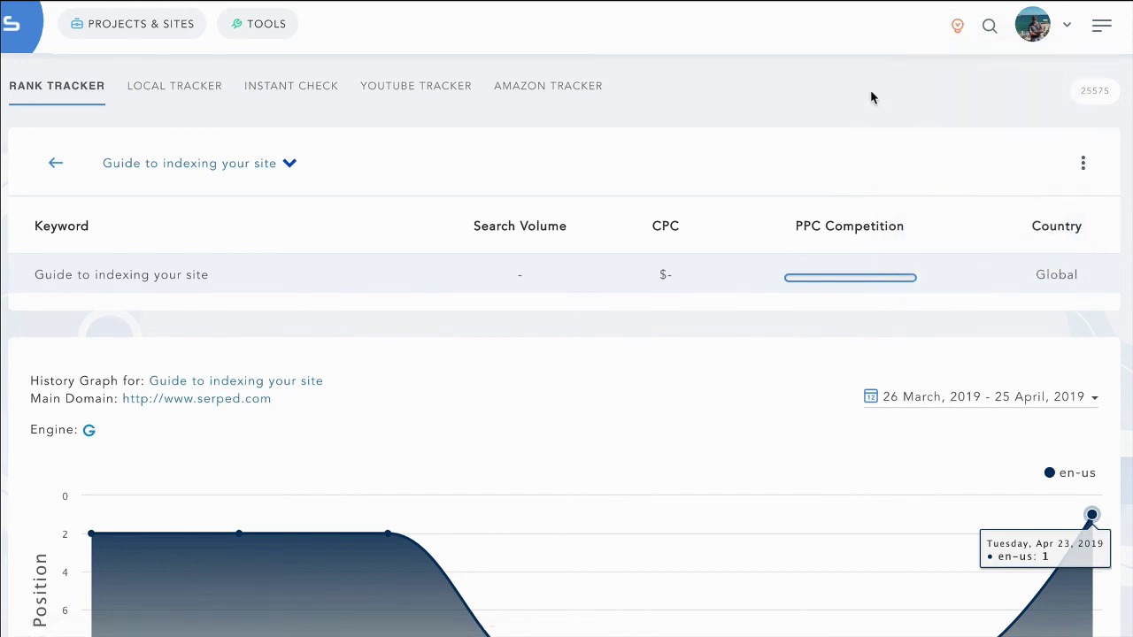